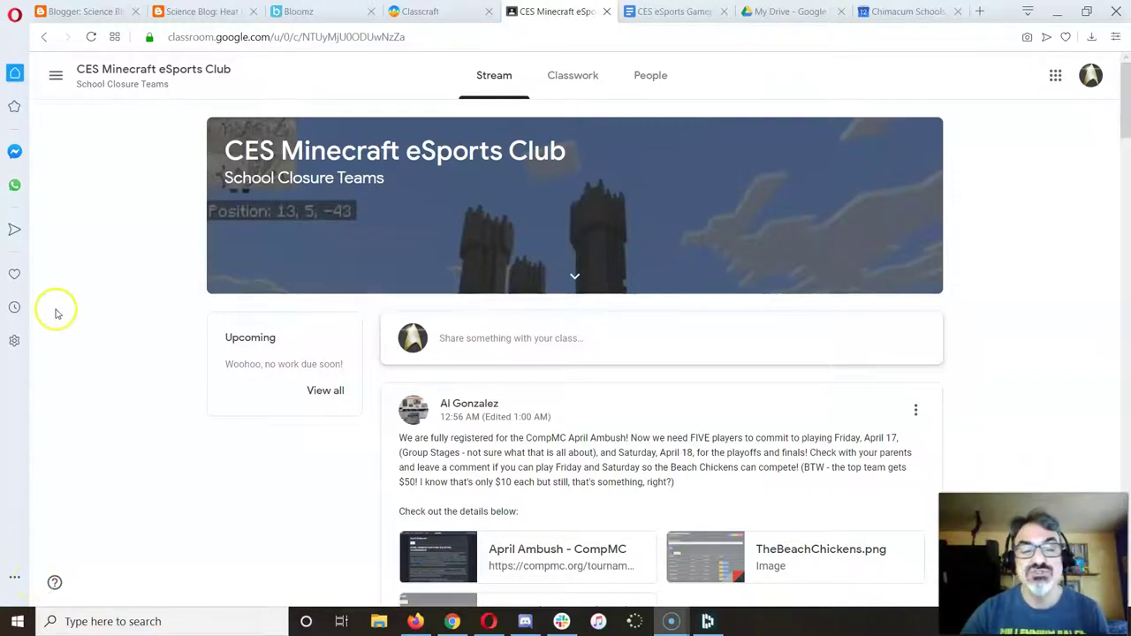
Scroll to the April Ambush post and switch to the Chimacum Schools calendar tab.
{"action": "scroll", "coordinate": [452, 455], "scroll_direction": "down", "scroll_amount": 2}
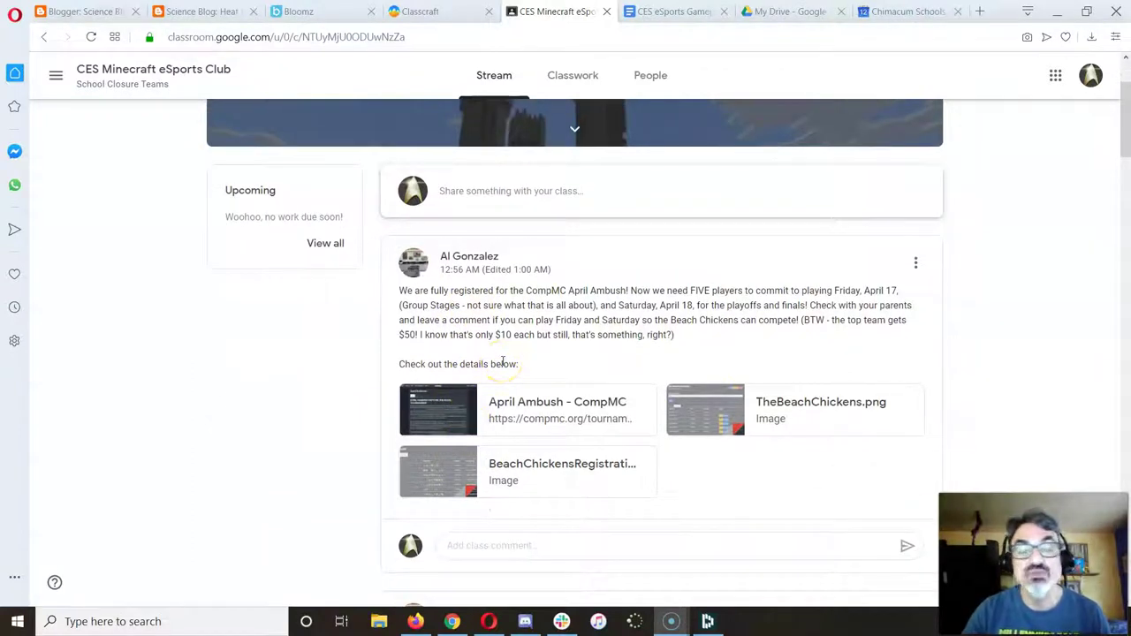
{"action": "left_click", "coordinate": [503, 335]}
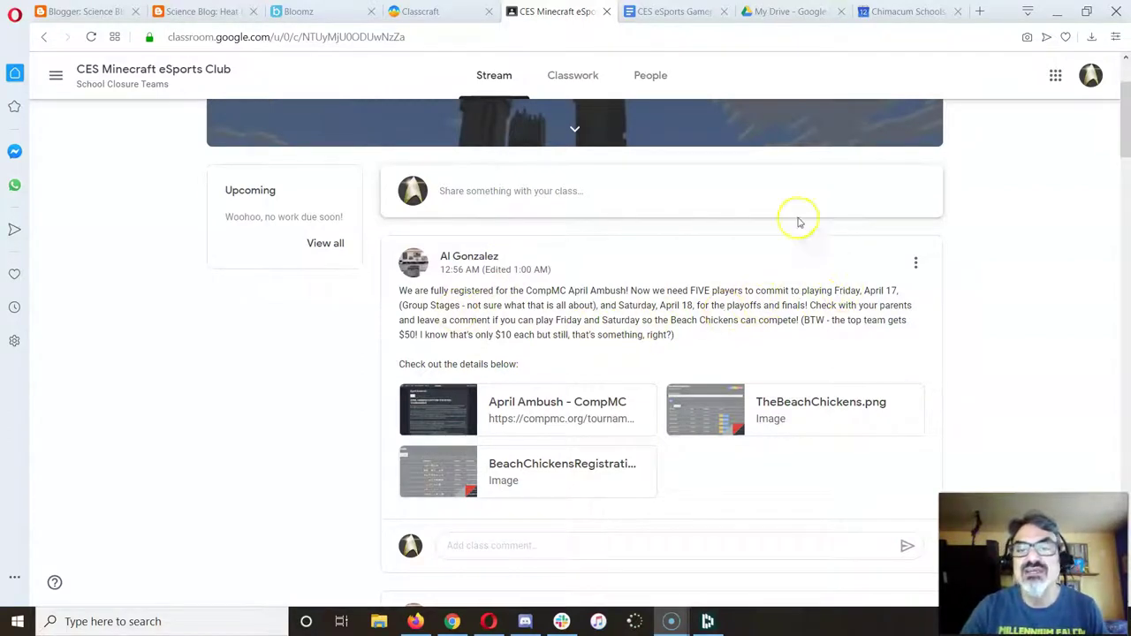
Leave the April 2020 calendar for the CES Minecraft eSports Club stream tab.
{"action": "left_click", "coordinate": [888, 18]}
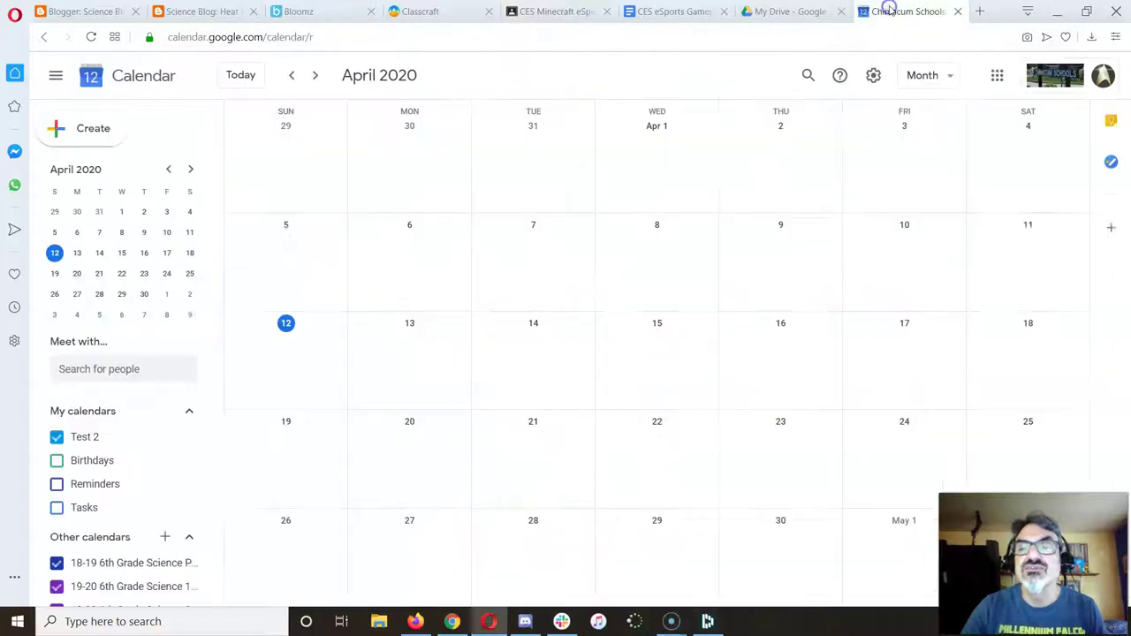
Open the April Ambush tournament page from the club post and read its rules and prizes.
{"action": "left_click", "coordinate": [567, 17]}
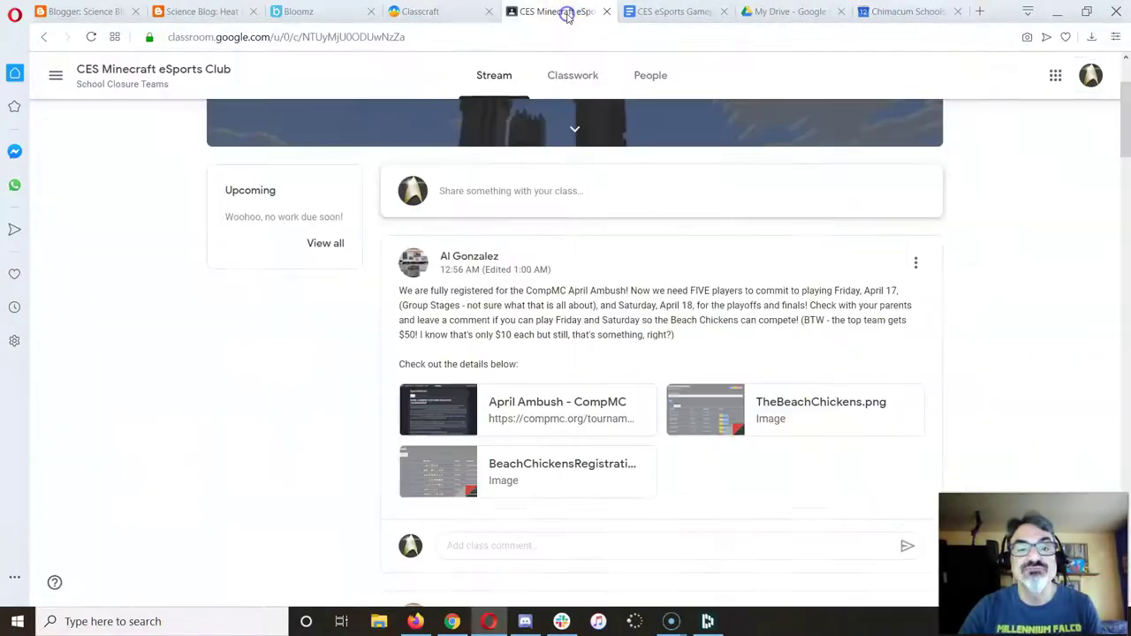
{"action": "scroll", "coordinate": [612, 310], "scroll_direction": "down", "scroll_amount": 1}
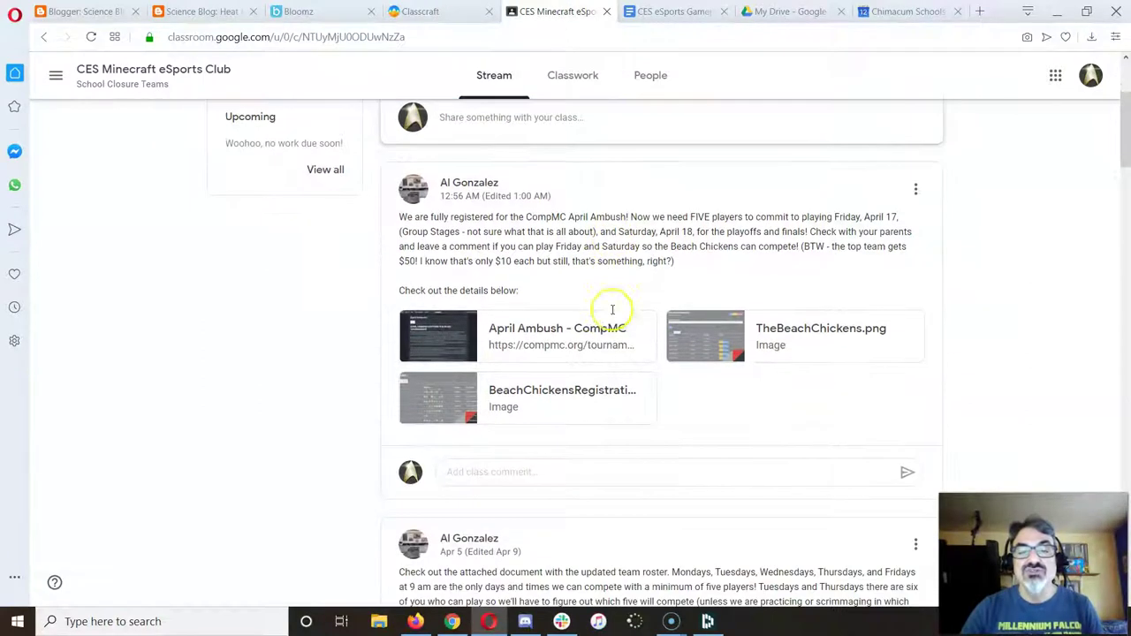
{"action": "left_click", "coordinate": [534, 345]}
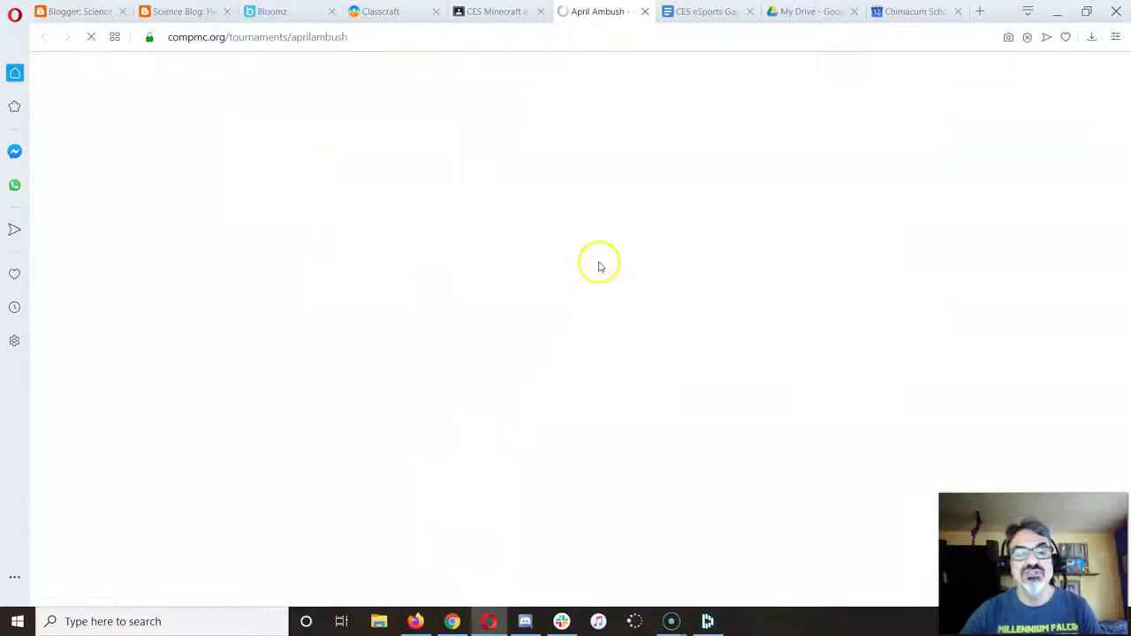
{"action": "scroll", "coordinate": [599, 264], "scroll_direction": "down", "scroll_amount": 3}
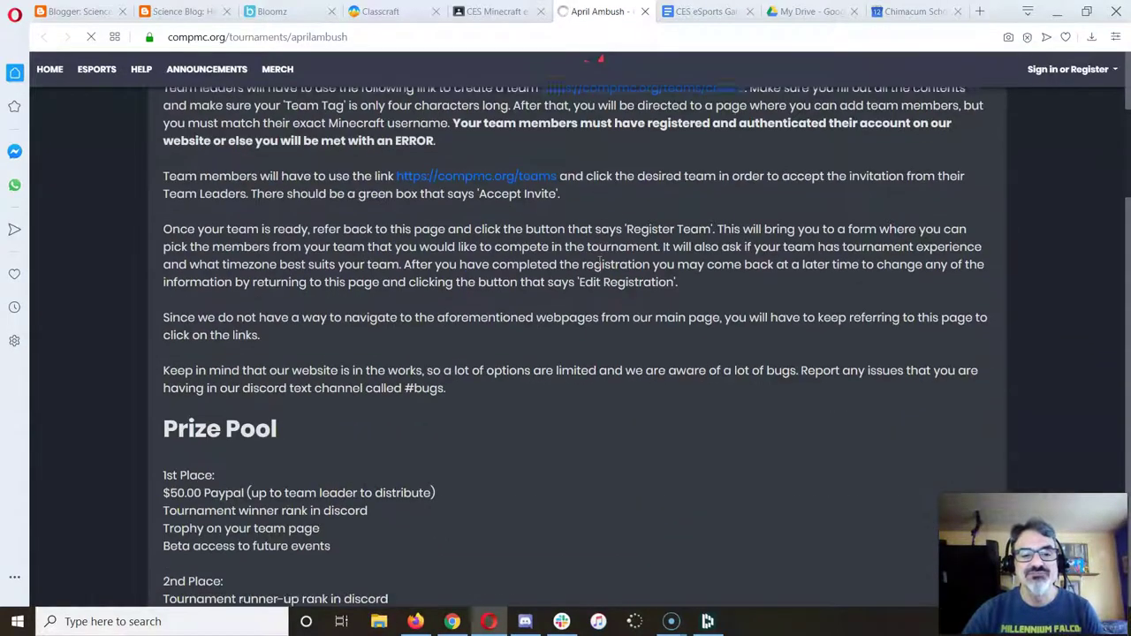
{"action": "scroll", "coordinate": [598, 261], "scroll_direction": "up", "scroll_amount": 2}
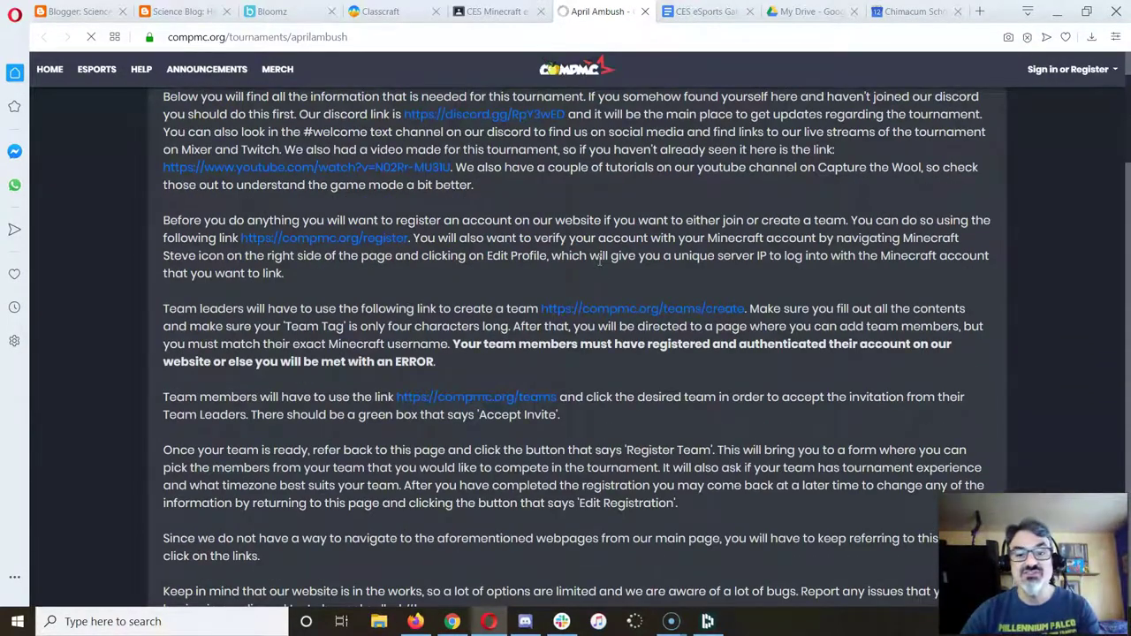
{"action": "scroll", "coordinate": [599, 260], "scroll_direction": "down", "scroll_amount": 4}
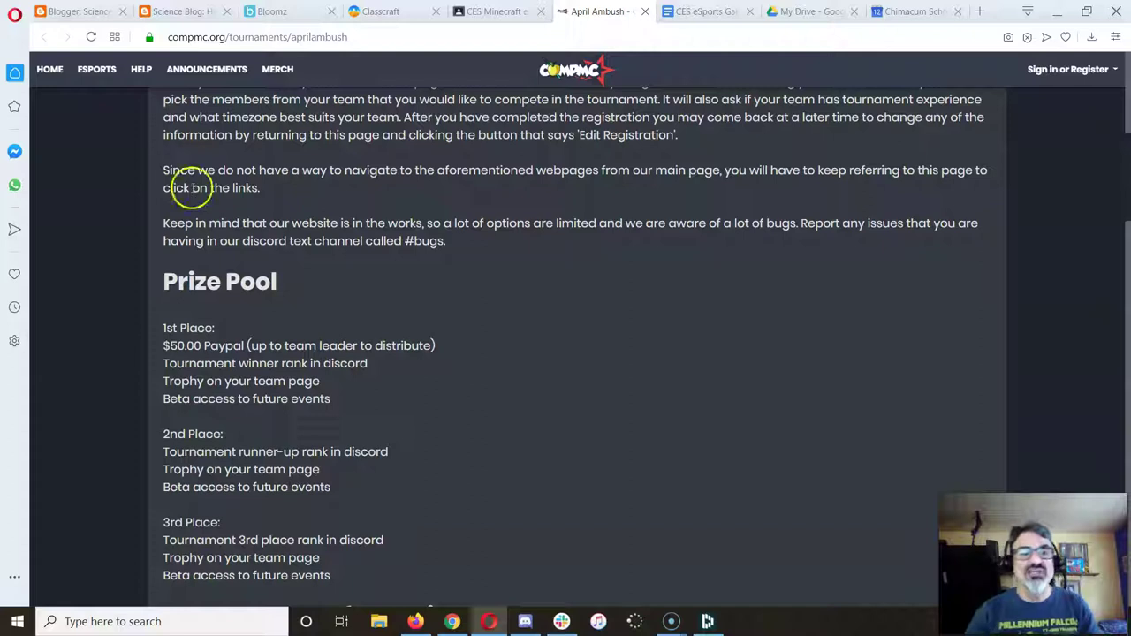
{"action": "scroll", "coordinate": [291, 371], "scroll_direction": "down", "scroll_amount": 2}
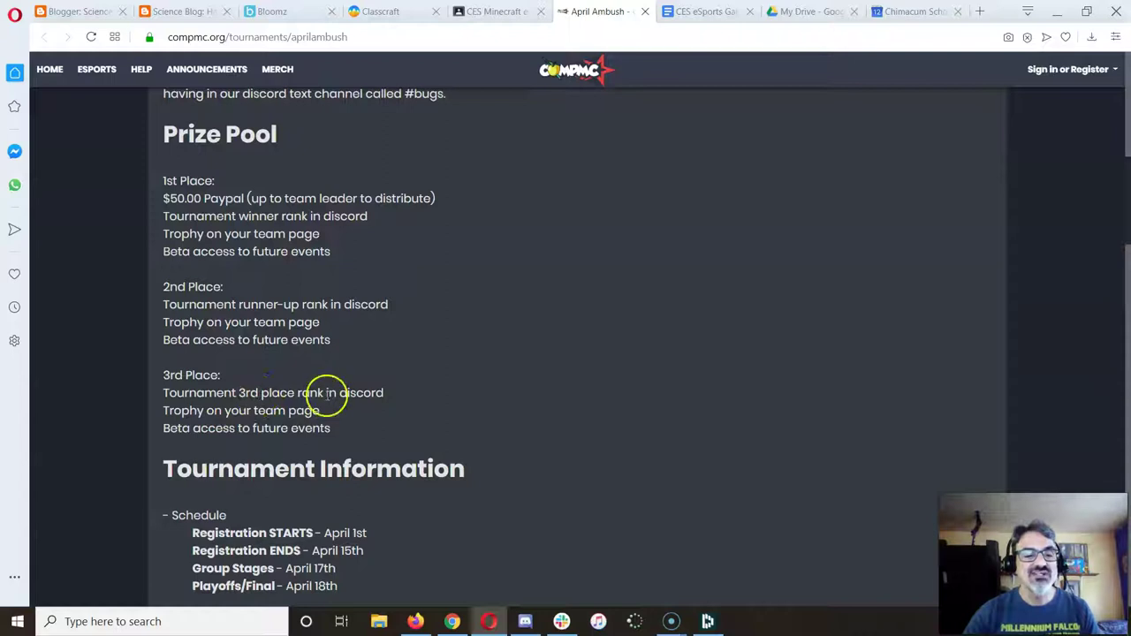
{"action": "scroll", "coordinate": [327, 395], "scroll_direction": "up", "scroll_amount": 3}
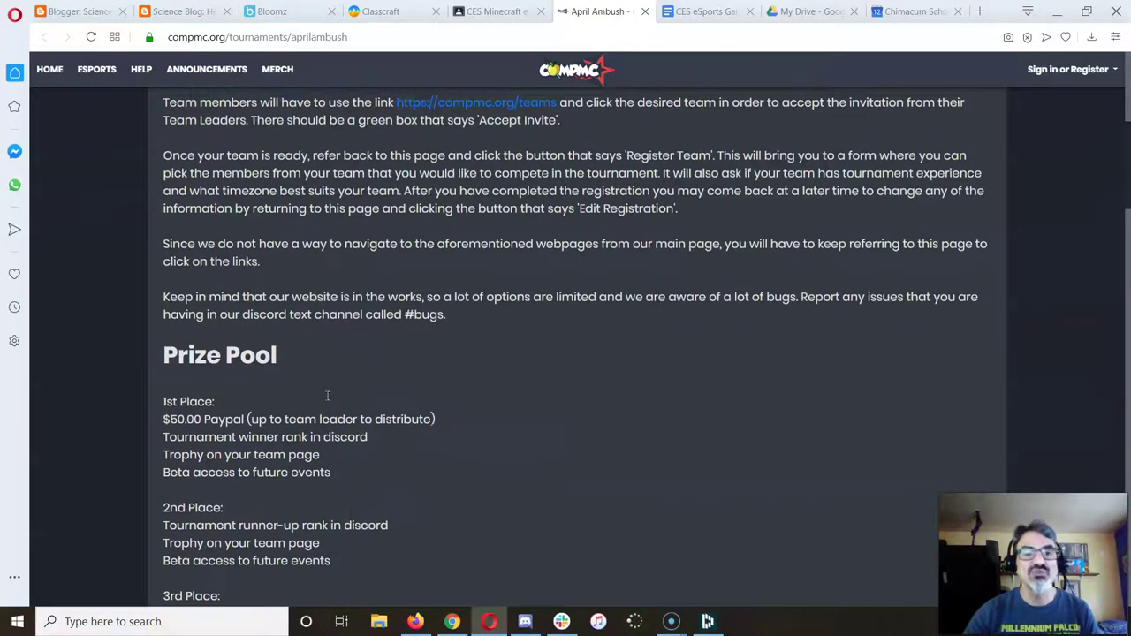
View the TheBeachChickens.png and BeachChickensRegistration.png attachments, then close the viewer.
{"action": "left_click", "coordinate": [480, 13]}
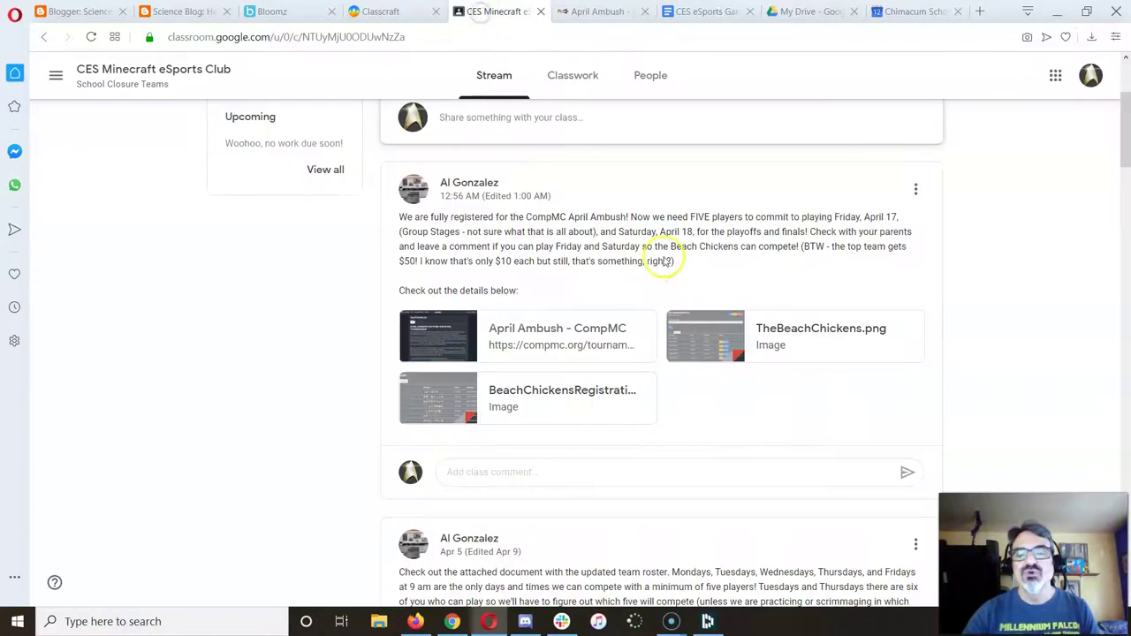
{"action": "left_click", "coordinate": [705, 328]}
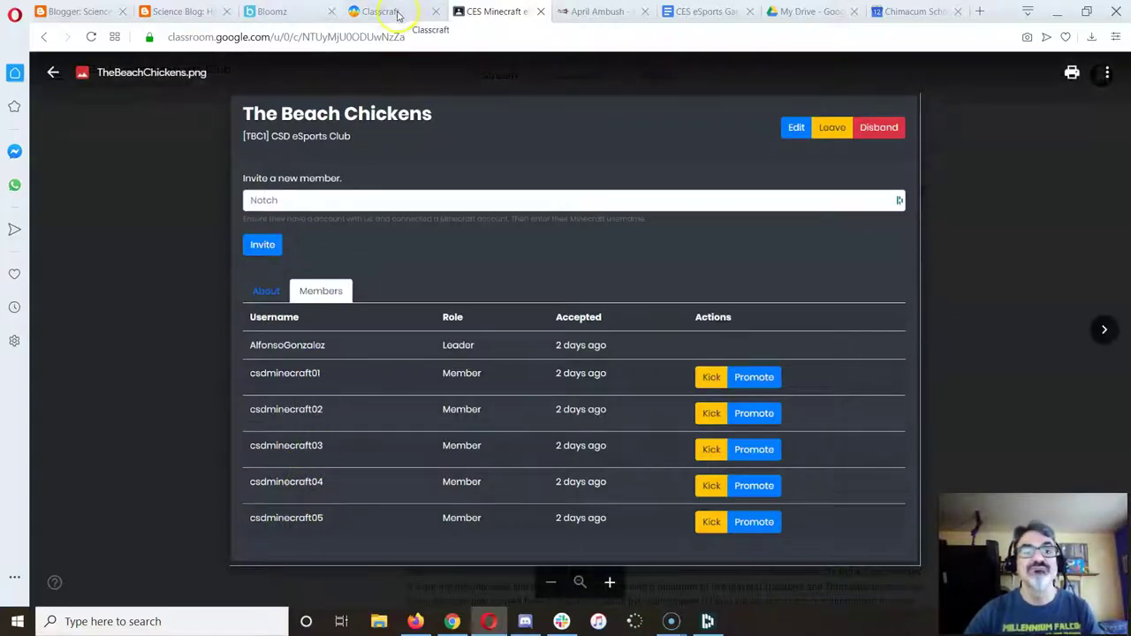
{"action": "left_click", "coordinate": [1104, 329]}
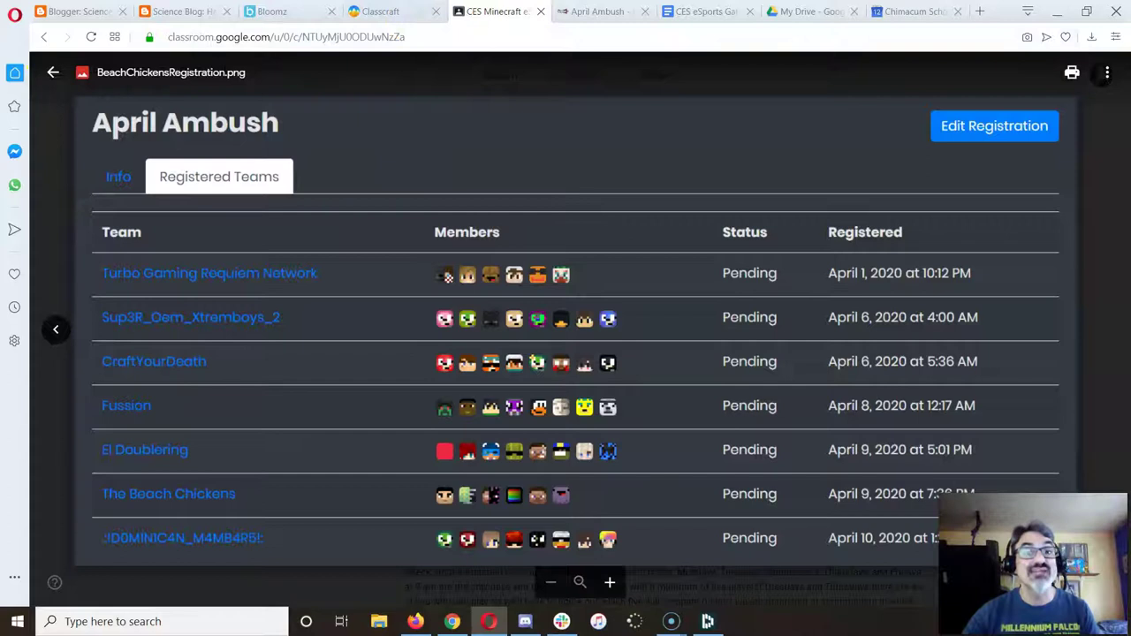
{"action": "left_click", "coordinate": [53, 75]}
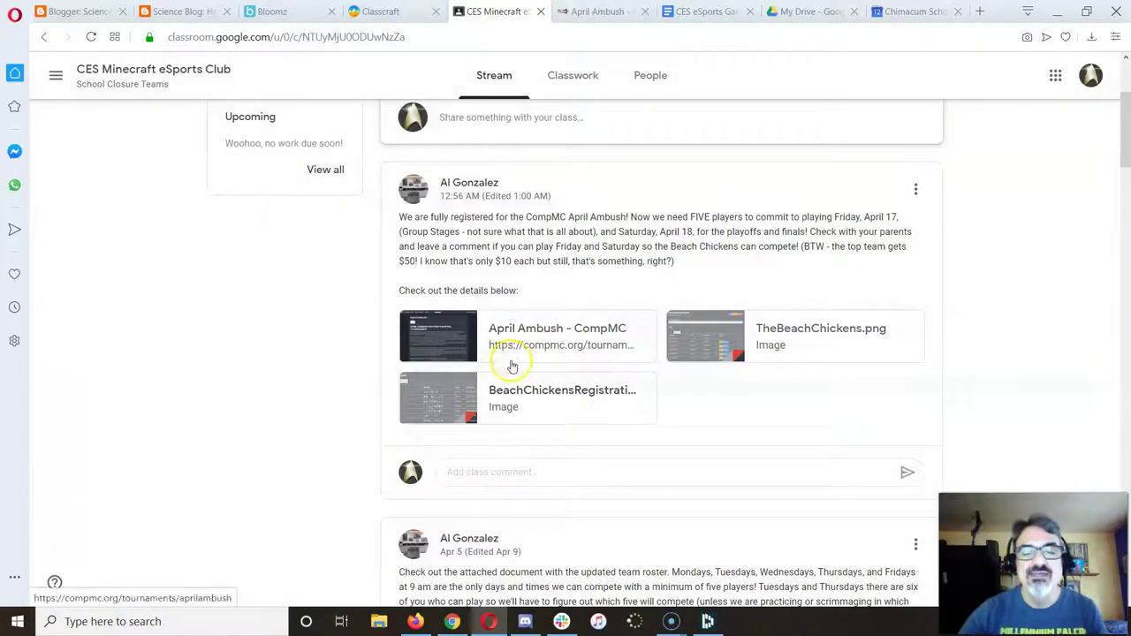
Start a class comment on the post, then close the April Ambush tournament tab.
{"action": "scroll", "coordinate": [512, 367], "scroll_direction": "down", "scroll_amount": 1}
{"action": "left_click", "coordinate": [511, 396]}
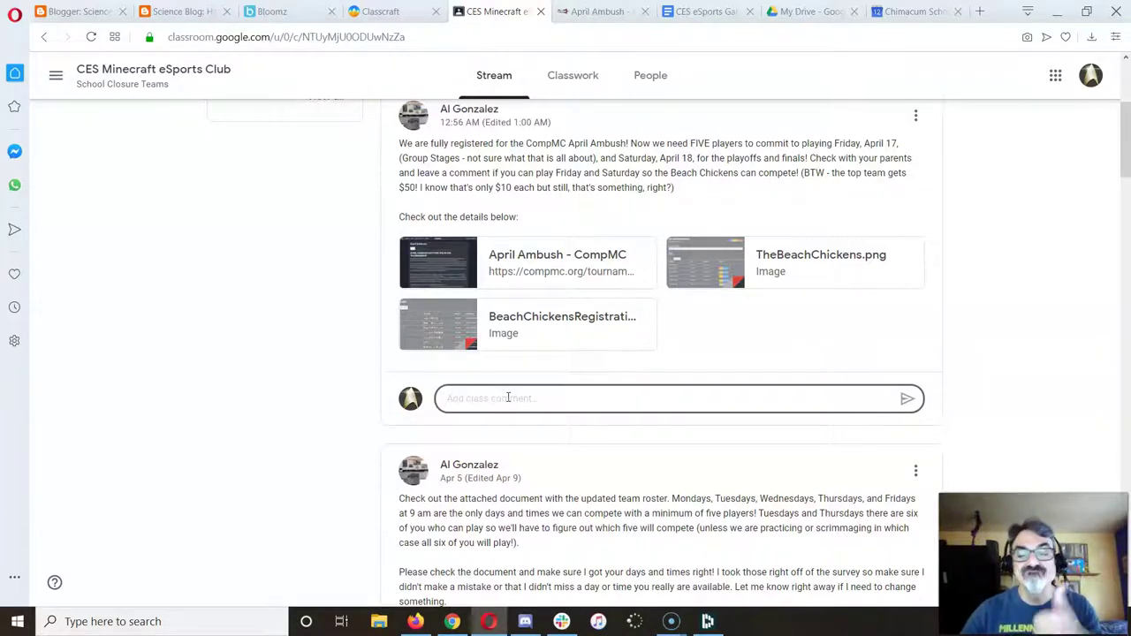
{"action": "left_click", "coordinate": [603, 13]}
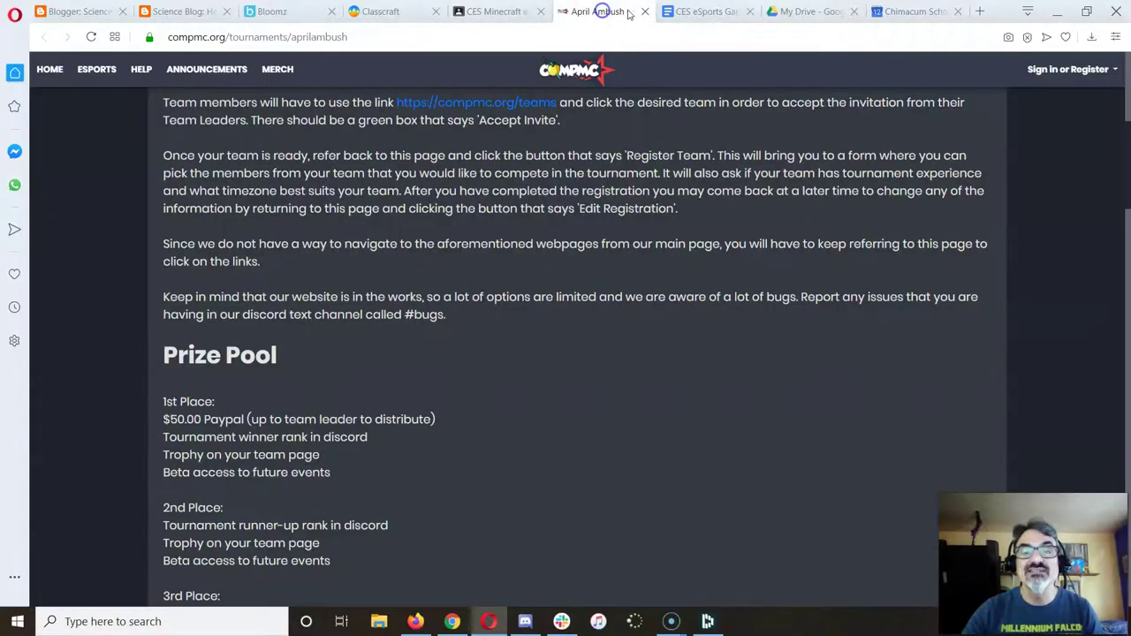
{"action": "left_click", "coordinate": [644, 12]}
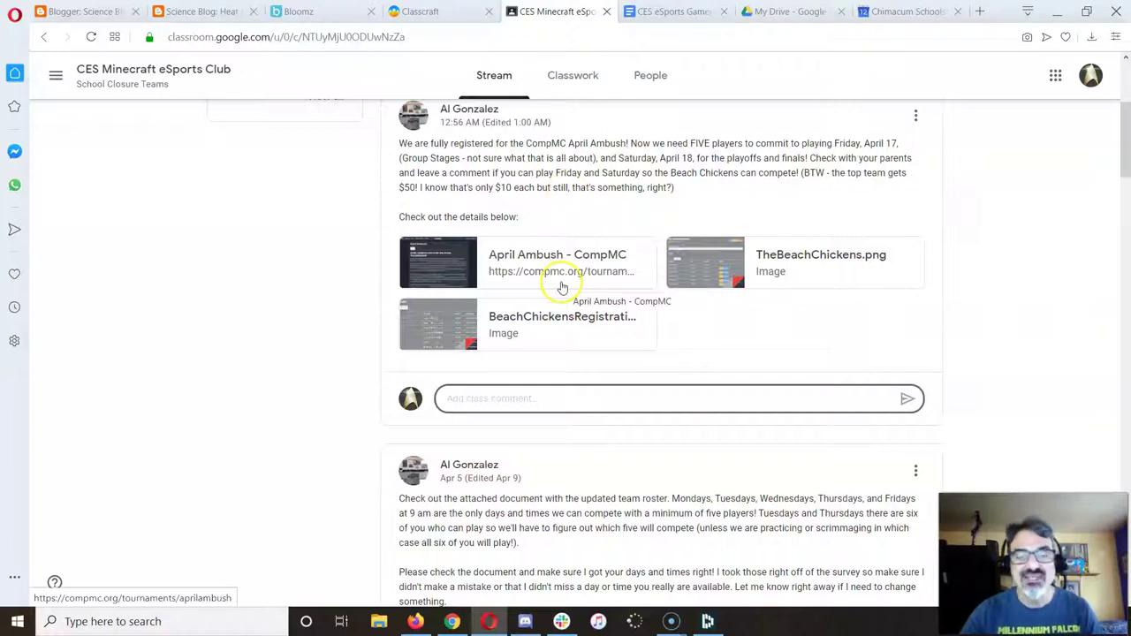
Open a new blank tab and bring up the CES eSports Gameplay schedule doc.
{"action": "left_click", "coordinate": [980, 11]}
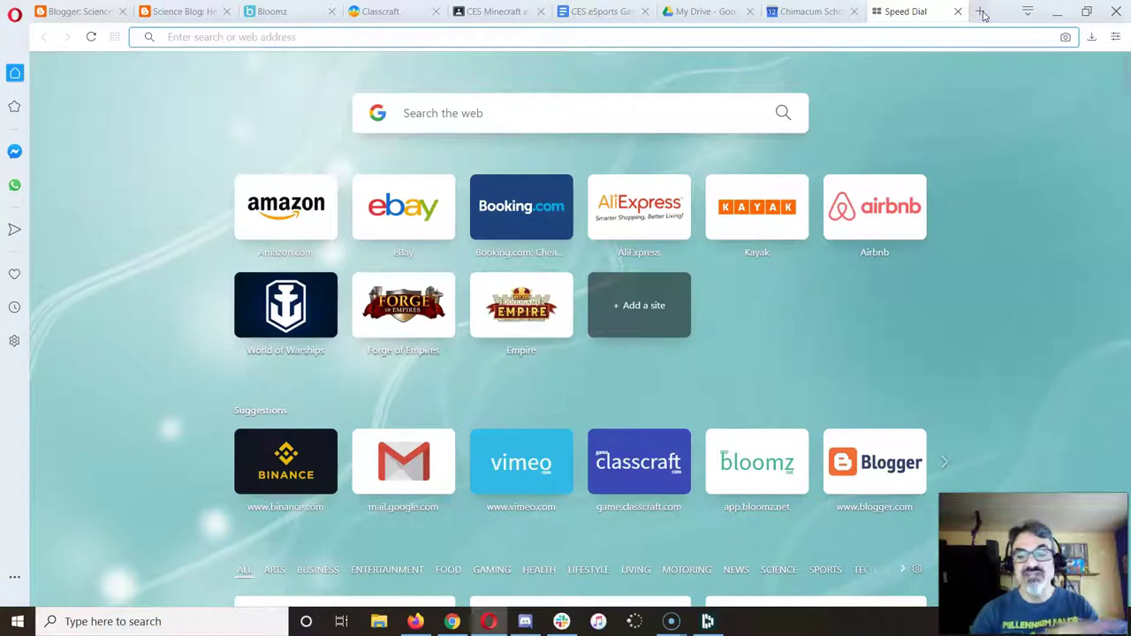
{"action": "left_click", "coordinate": [600, 12]}
{"action": "scroll", "coordinate": [484, 187], "scroll_direction": "up", "scroll_amount": 3}
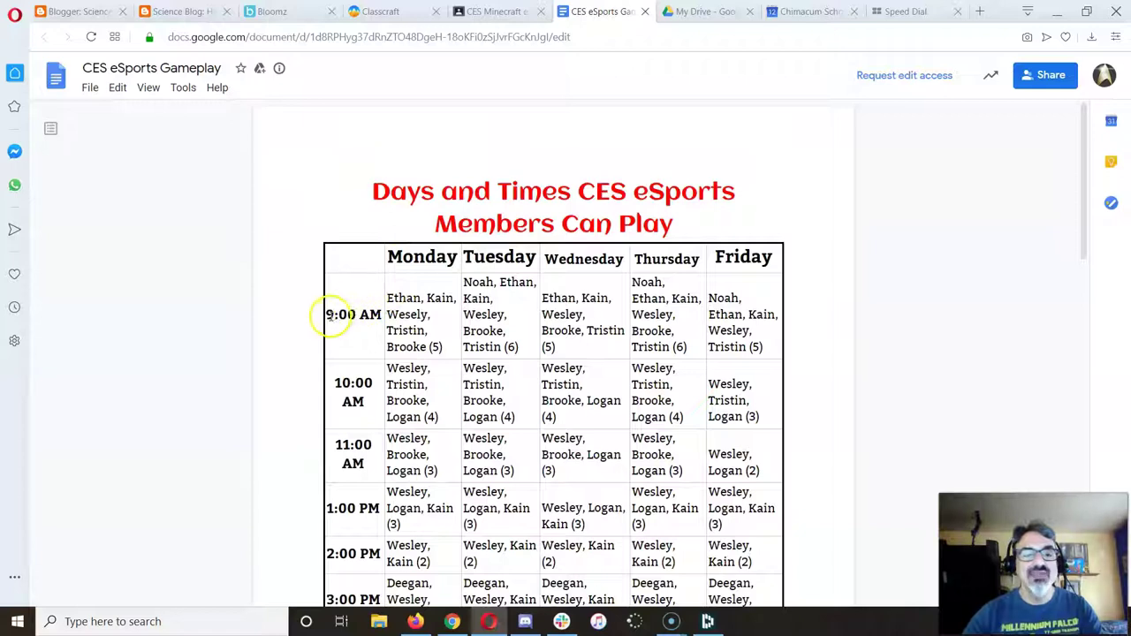
Highlight the 9:00 AM row, then the 10:00 AM through 4:00 PM rows.
{"action": "left_click_drag", "start_coordinate": [330, 315], "coordinate": [747, 338]}
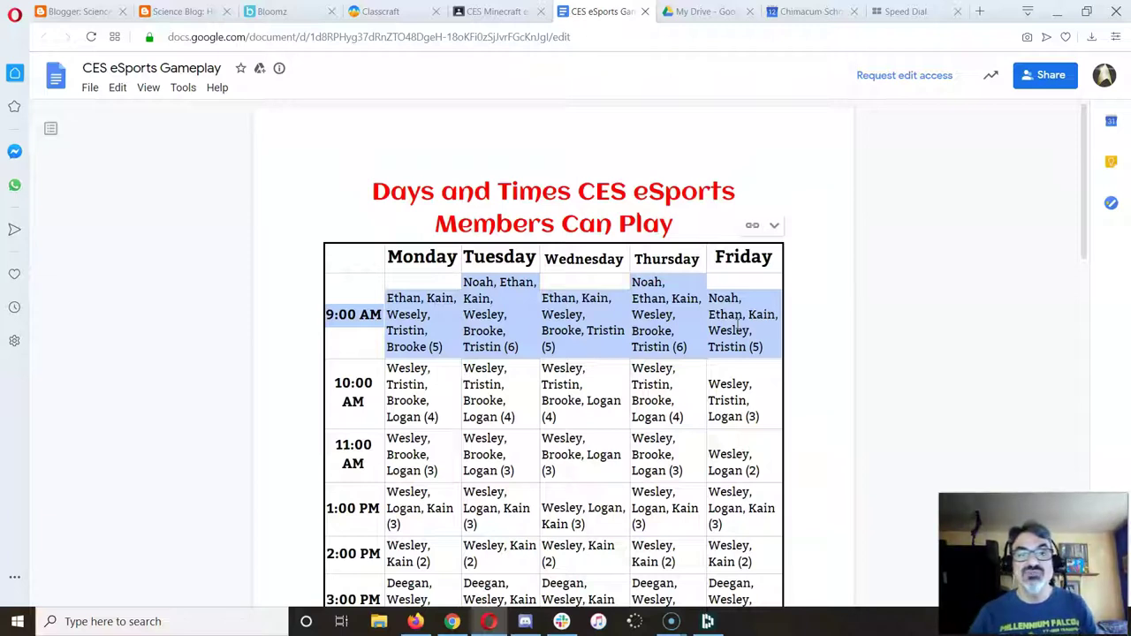
{"action": "left_click", "coordinate": [722, 323]}
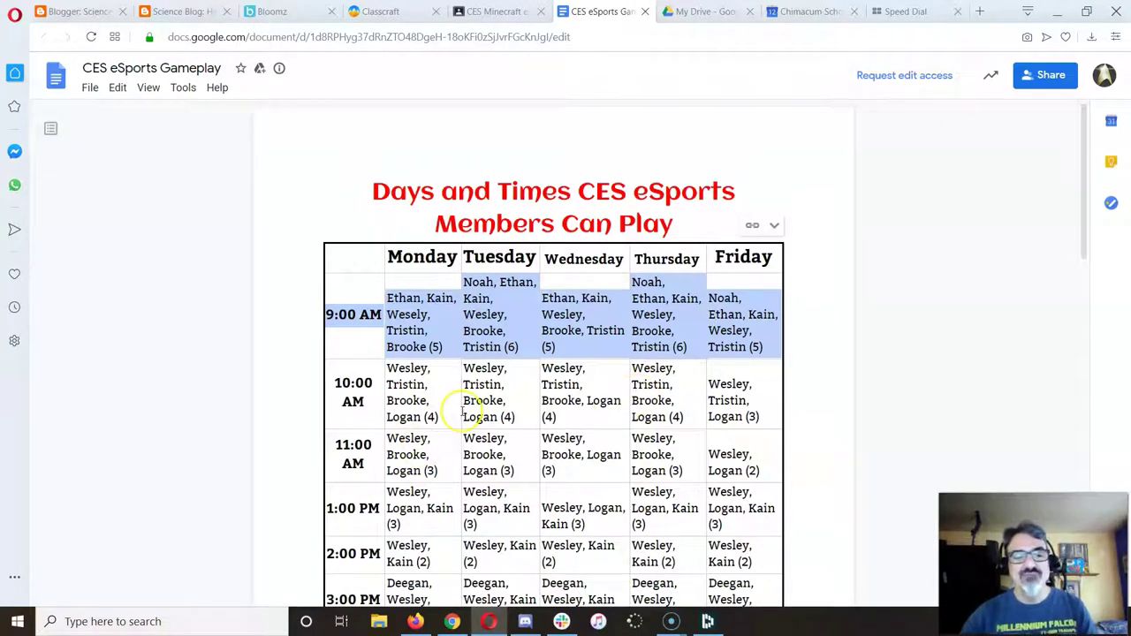
{"action": "scroll", "coordinate": [462, 404], "scroll_direction": "down", "scroll_amount": 1}
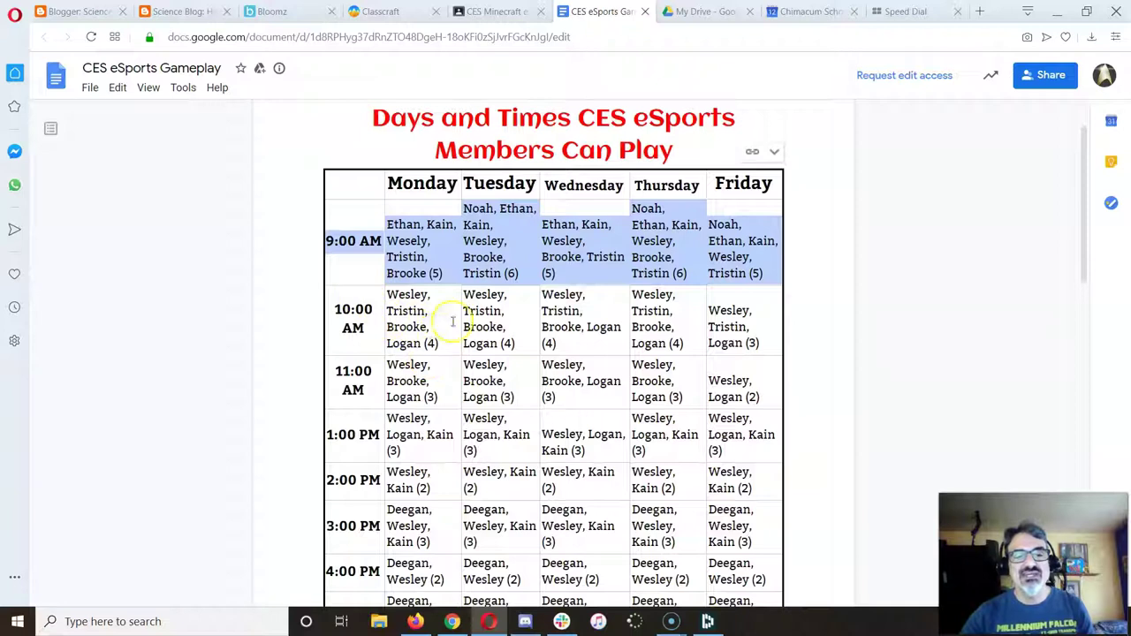
{"action": "left_click_drag", "start_coordinate": [396, 325], "coordinate": [736, 555]}
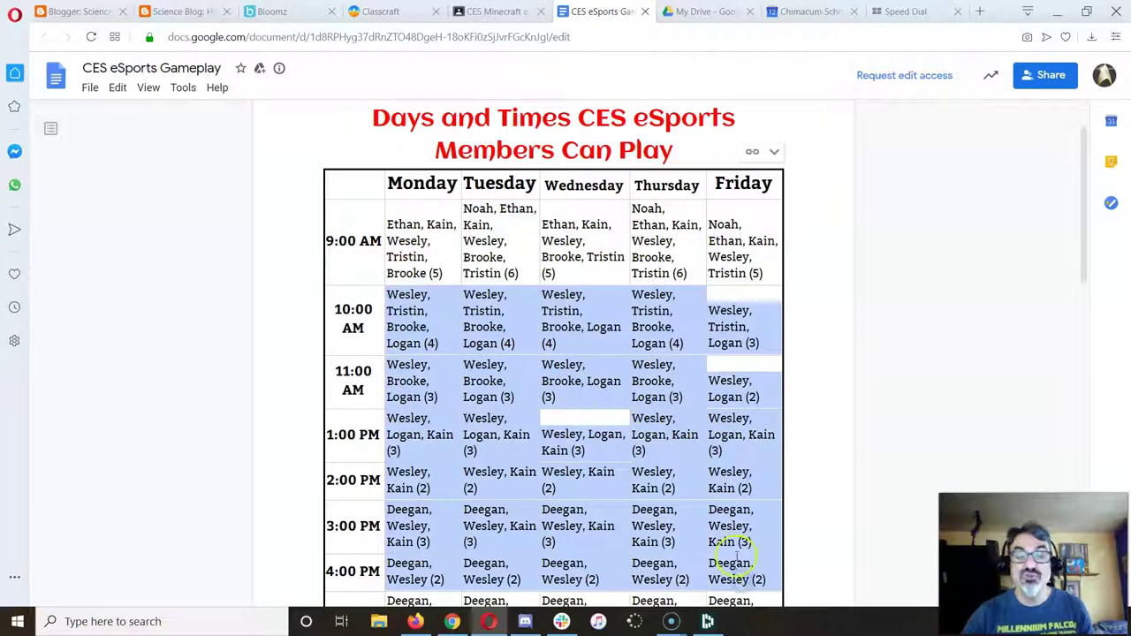
Search for 'discord', open discordapp.com, and launch the Discord desktop app.
{"action": "left_click", "coordinate": [883, 7]}
{"action": "type", "text": "discord"}
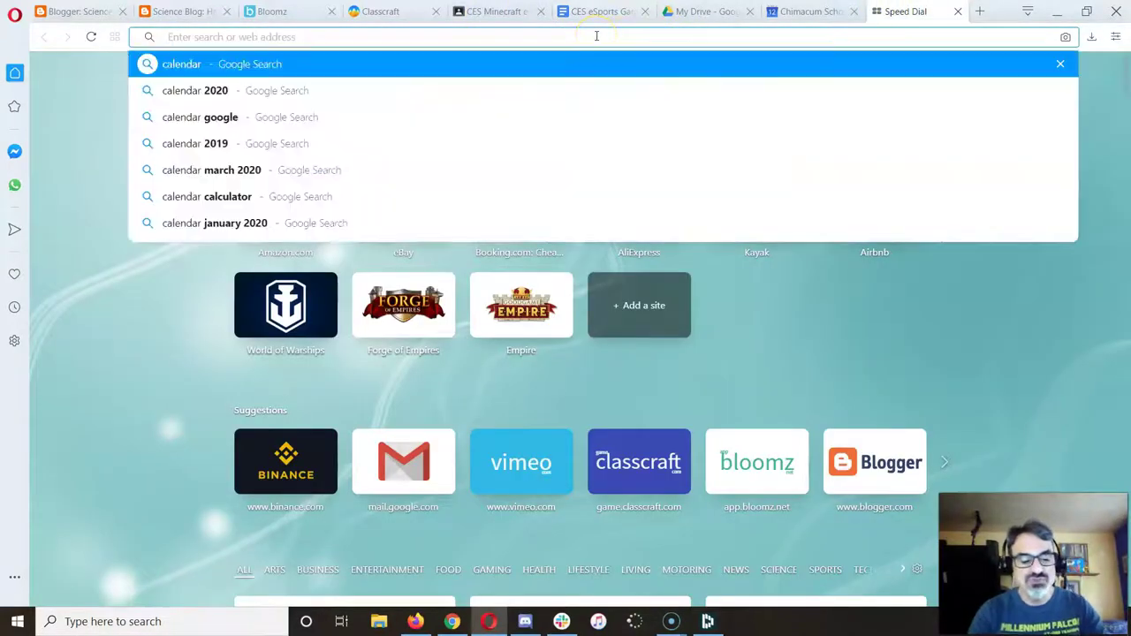
{"action": "key", "text": "Return"}
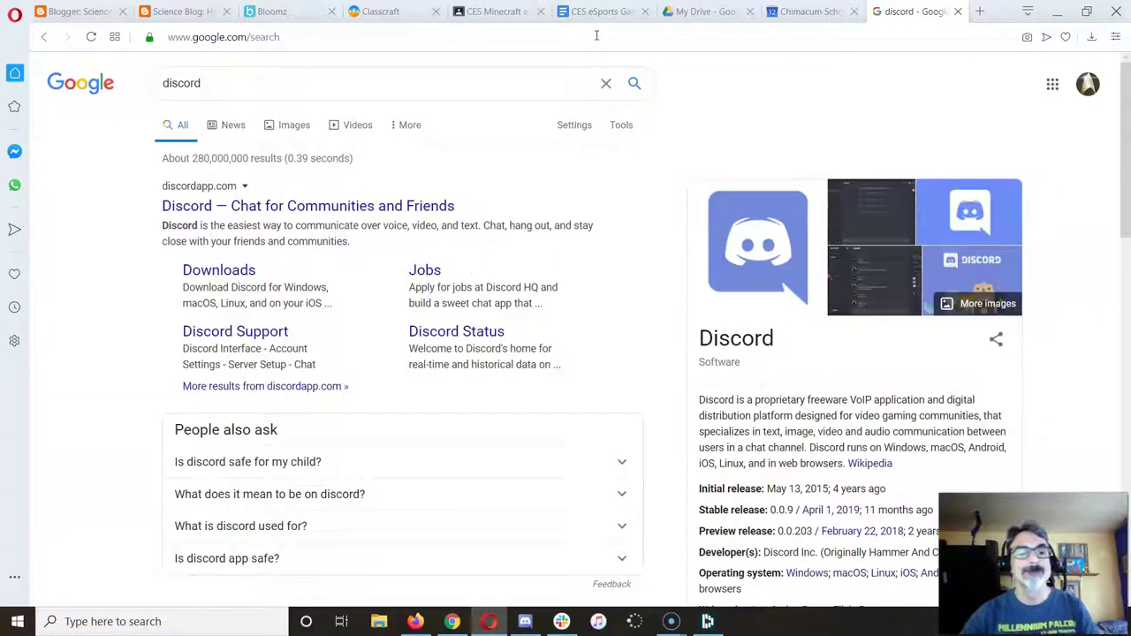
{"action": "left_click", "coordinate": [210, 206]}
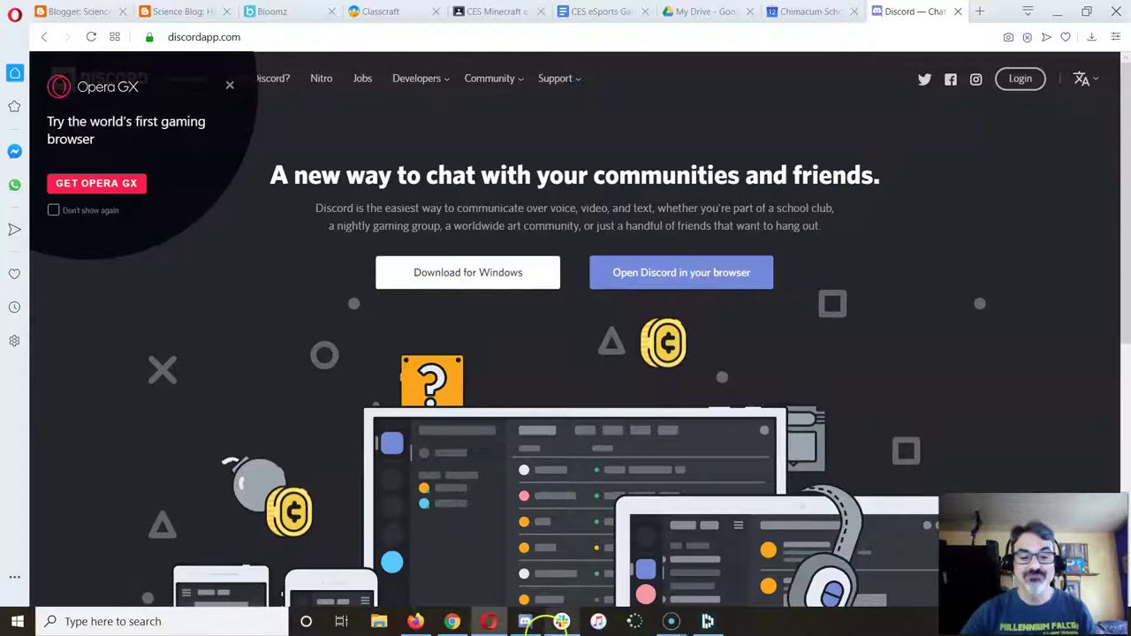
{"action": "left_click", "coordinate": [471, 346]}
Log in to the club's Discord account with its e-mail address and password.
{"action": "left_click", "coordinate": [462, 286]}
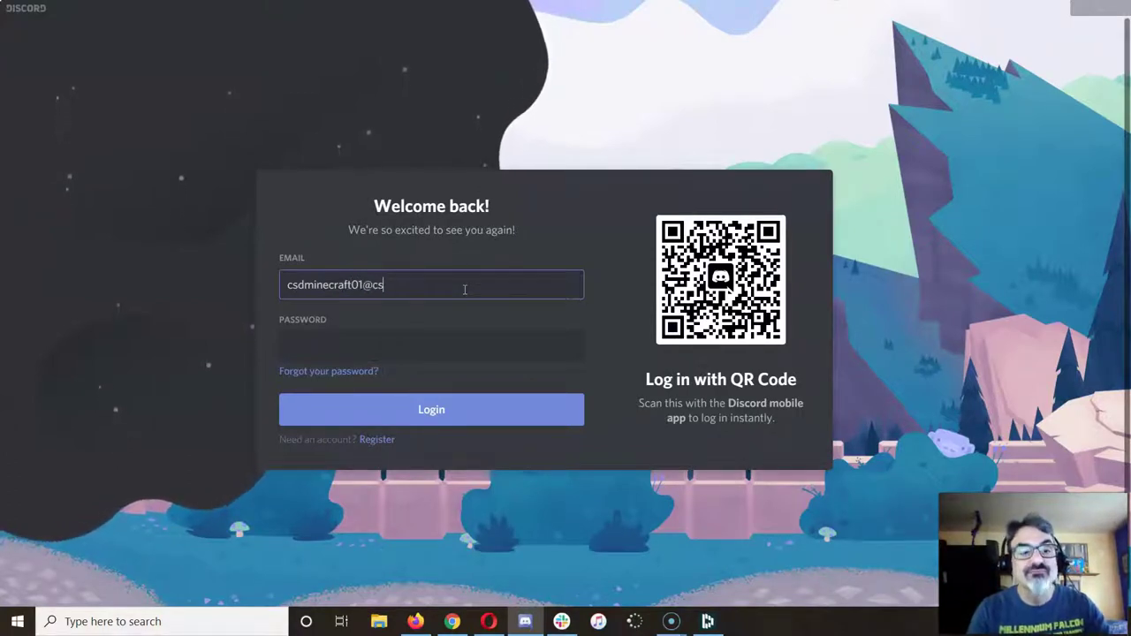
{"action": "type", "text": "rg"}
{"action": "key", "text": "Tab"}
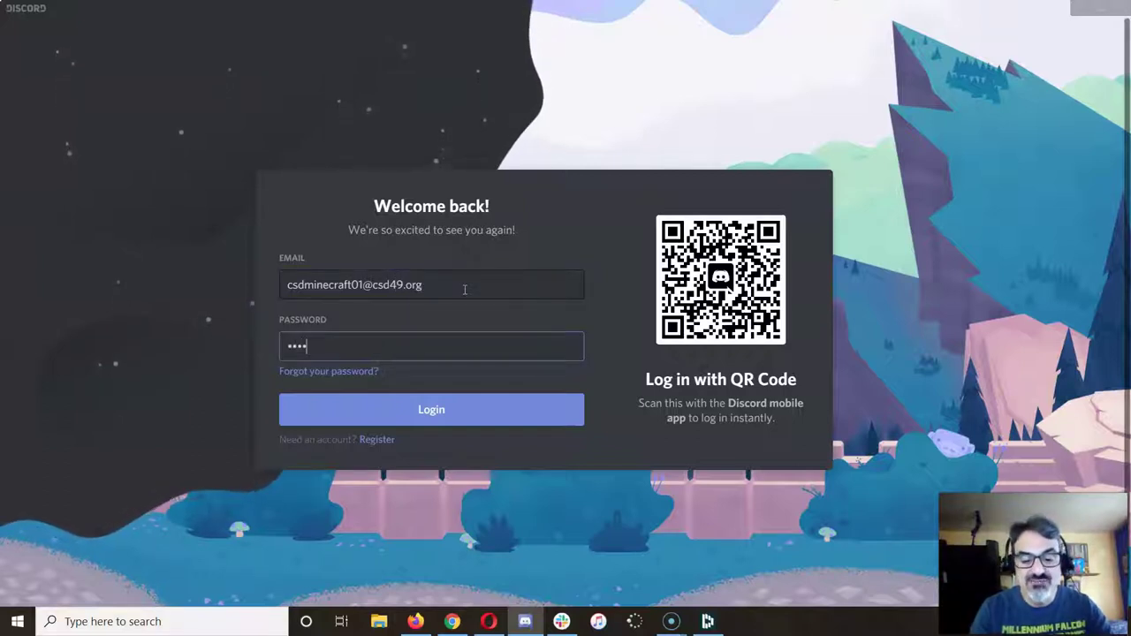
{"action": "type", "text": "•••••••••••"}
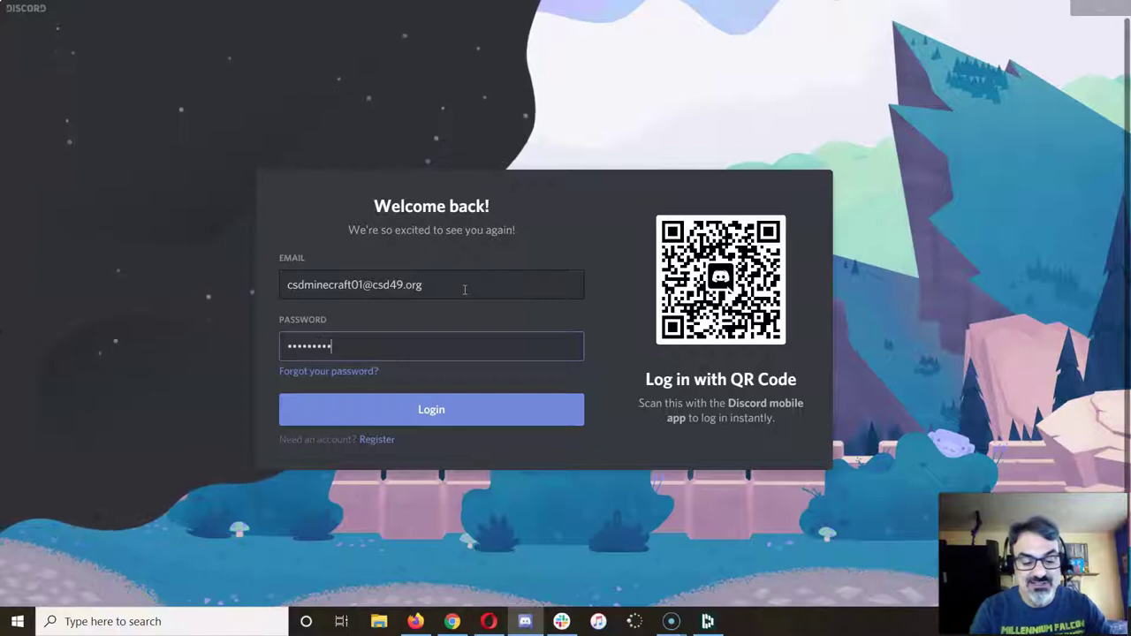
{"action": "key", "text": "Return"}
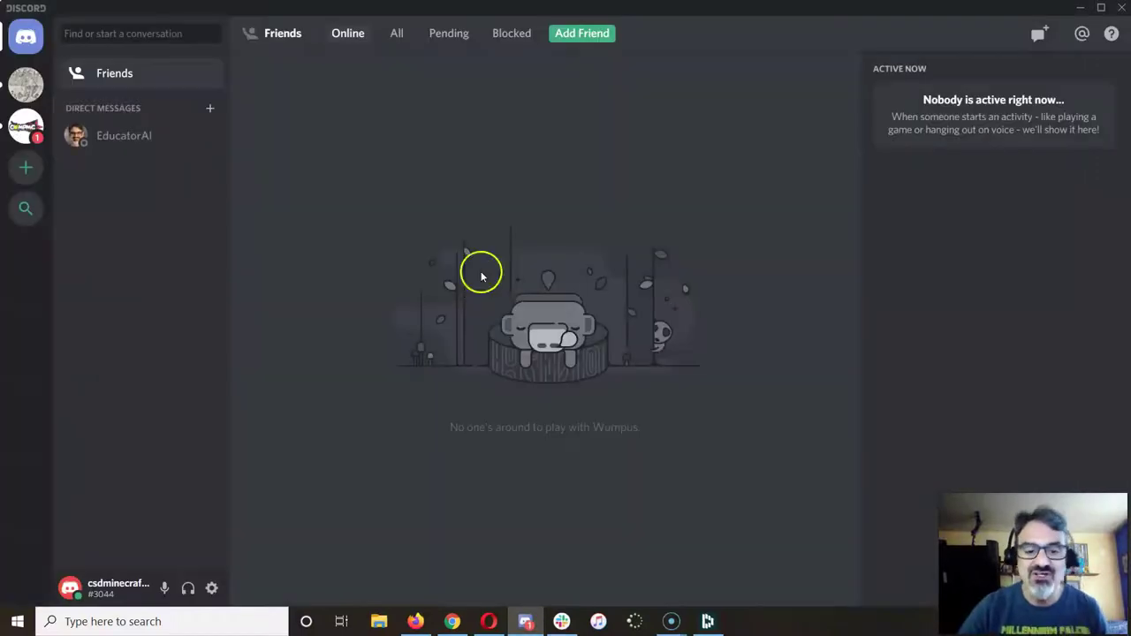
Close the Discord web page, return to the club's Classroom stream, and dismiss the Opera GX promotion.
{"action": "left_click", "coordinate": [489, 621]}
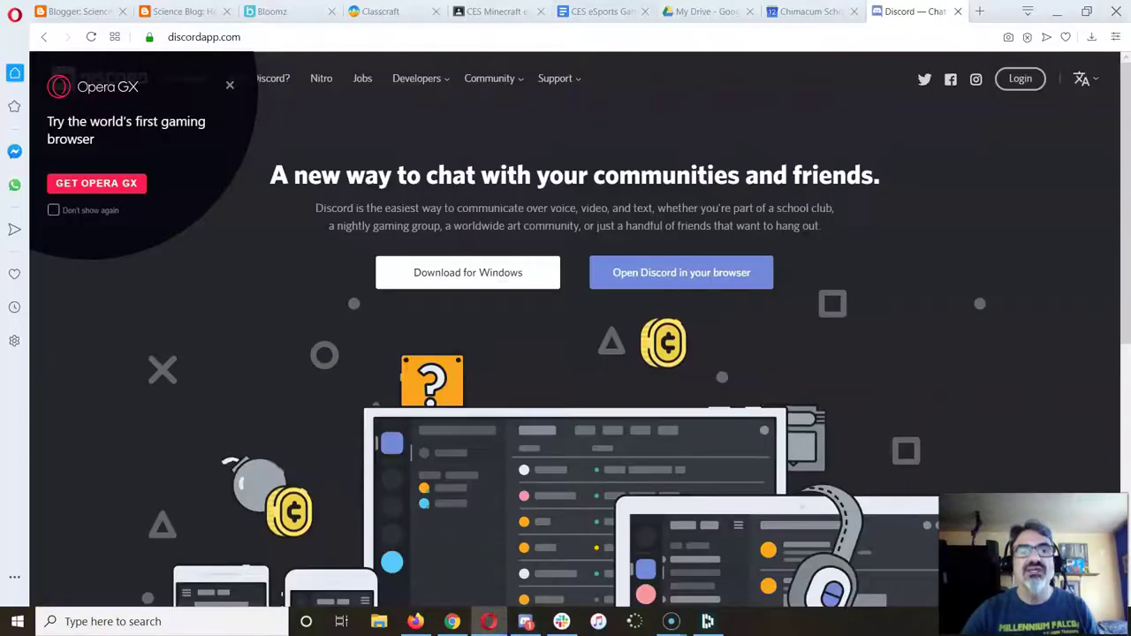
{"action": "left_click", "coordinate": [958, 11]}
{"action": "left_click", "coordinate": [523, 12]}
{"action": "scroll", "coordinate": [537, 189], "scroll_direction": "down", "scroll_amount": 5}
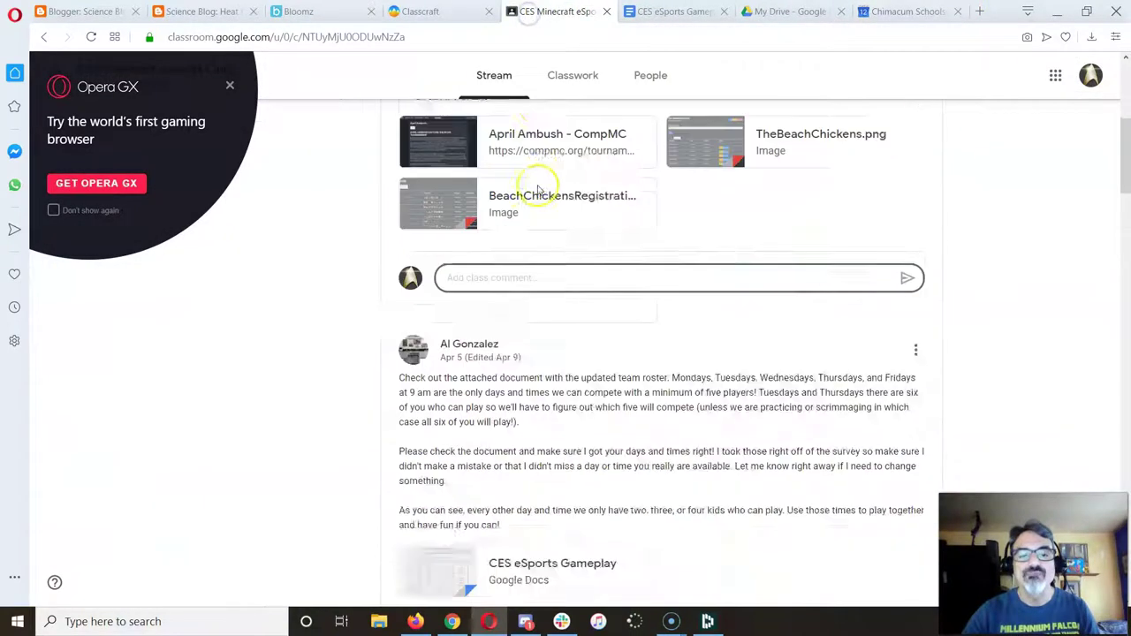
{"action": "scroll", "coordinate": [538, 189], "scroll_direction": "down", "scroll_amount": 9}
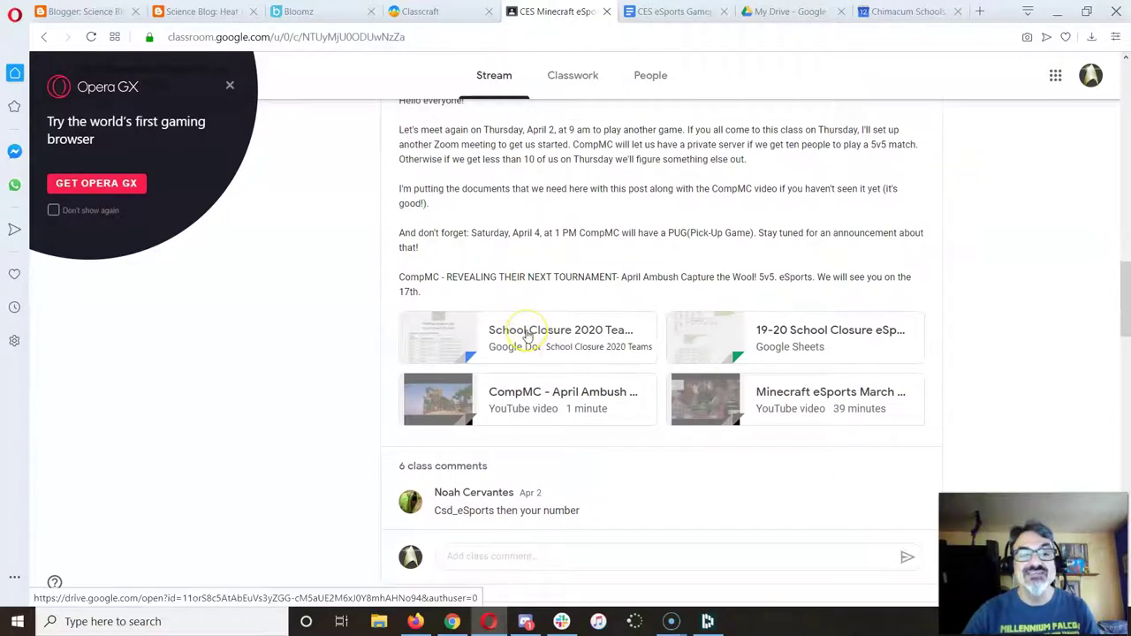
{"action": "scroll", "coordinate": [526, 336], "scroll_direction": "up", "scroll_amount": 4}
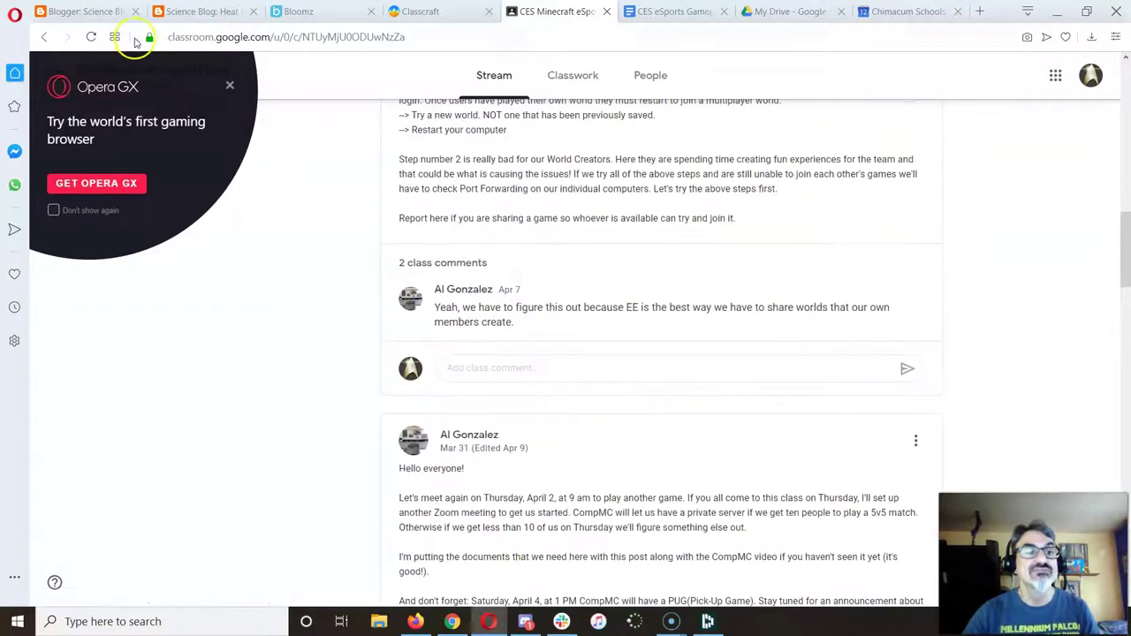
{"action": "left_click", "coordinate": [230, 85]}
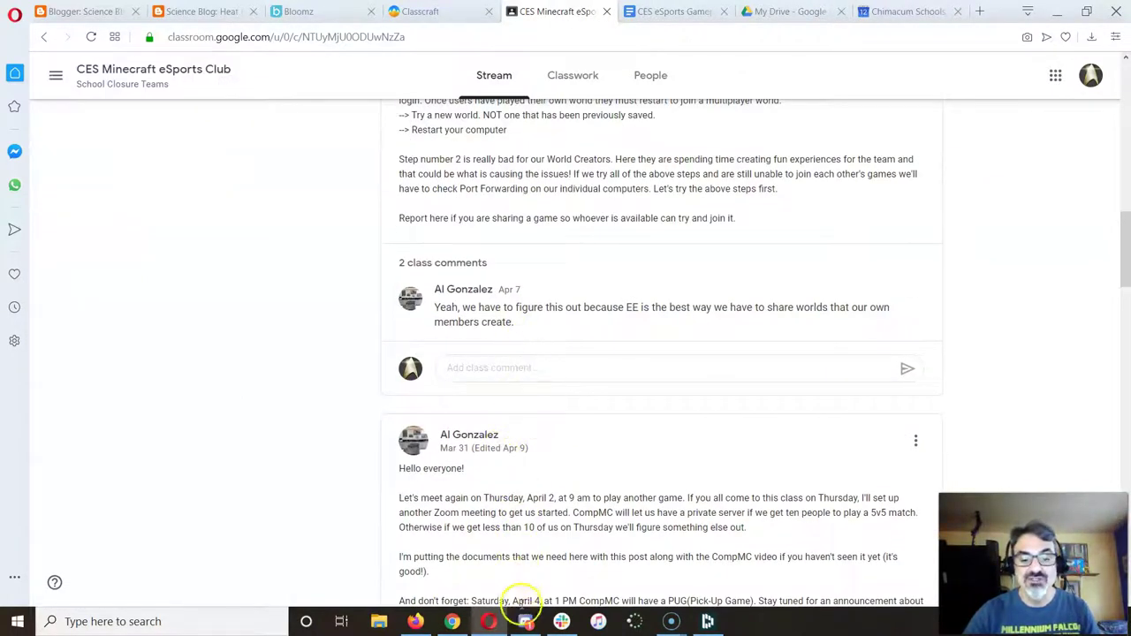
Switch to Discord and open the CES Minecraft eSports server's #esports-team channel.
{"action": "left_click", "coordinate": [525, 622]}
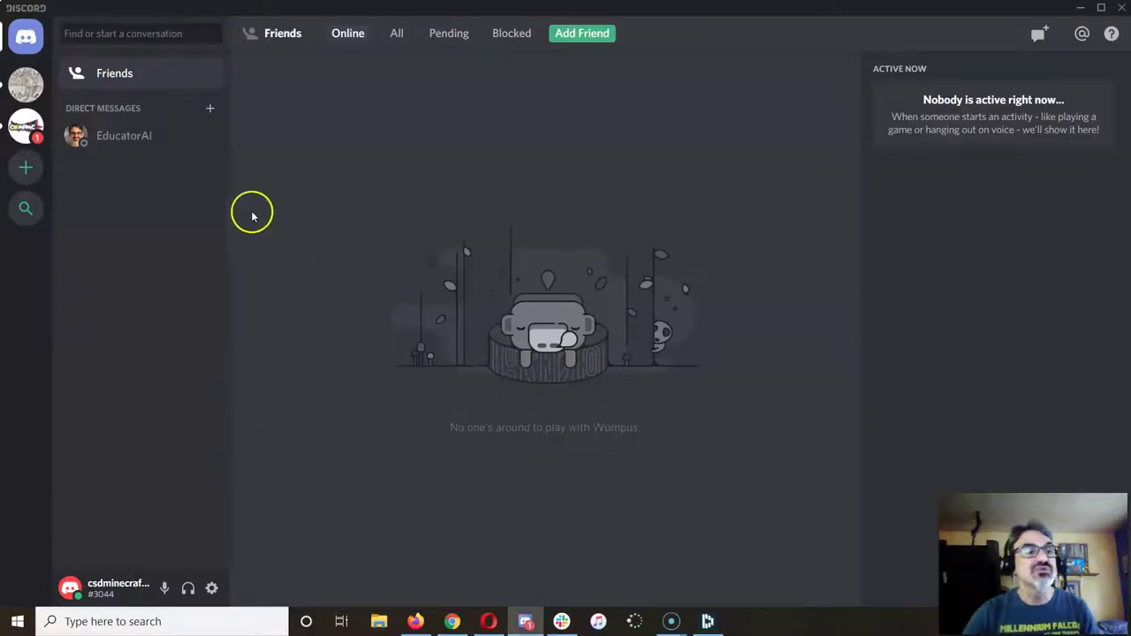
{"action": "left_click", "coordinate": [27, 86]}
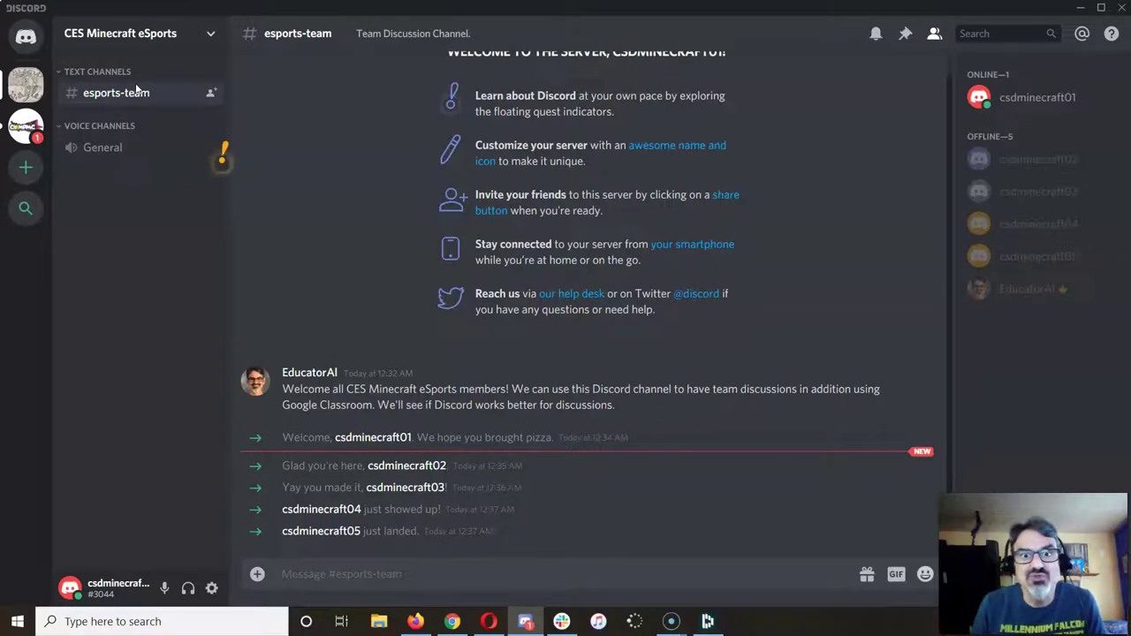
Go to the Competitive Minecraft esports server and read the latest #looking-for-scrim messages.
{"action": "left_click", "coordinate": [44, 130]}
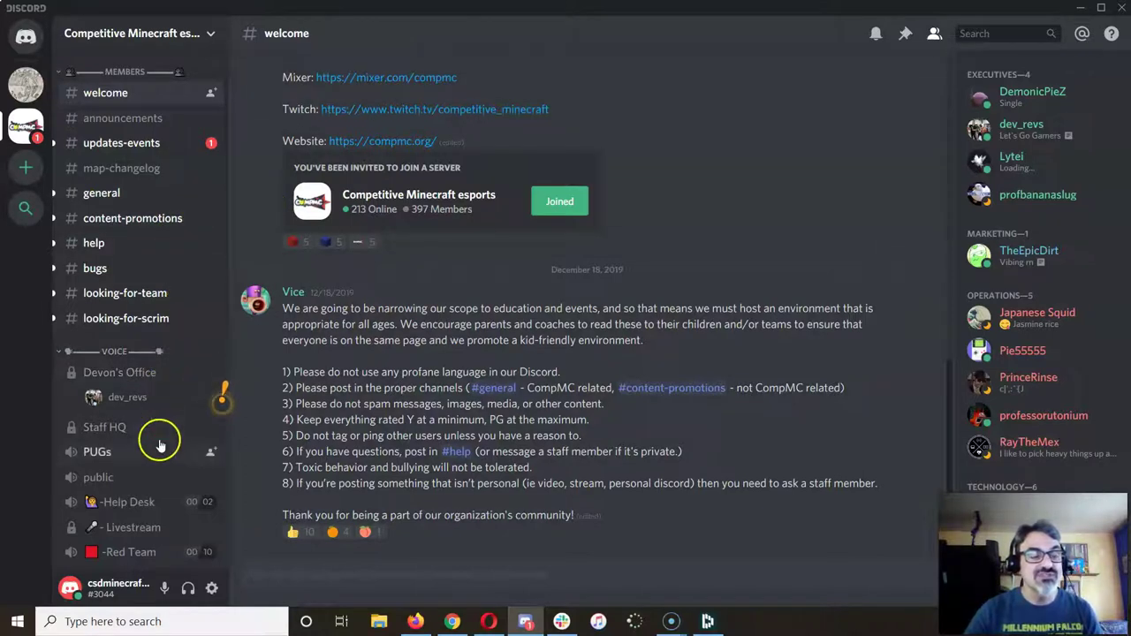
{"action": "left_click_drag", "start_coordinate": [141, 409], "coordinate": [126, 386]}
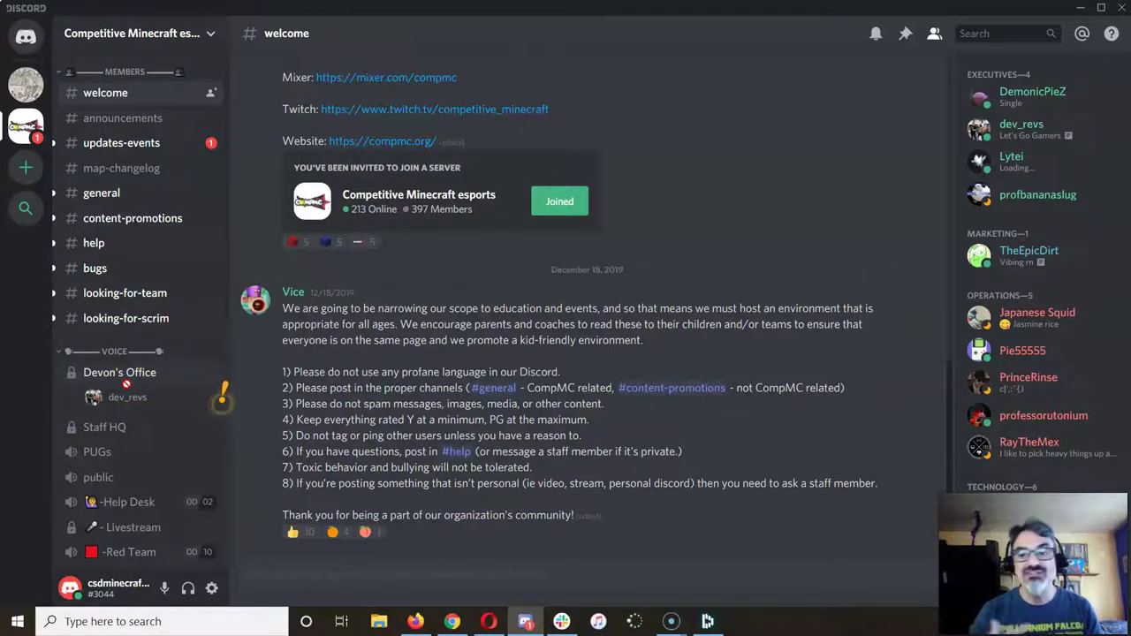
{"action": "left_click_drag", "start_coordinate": [126, 385], "coordinate": [137, 326]}
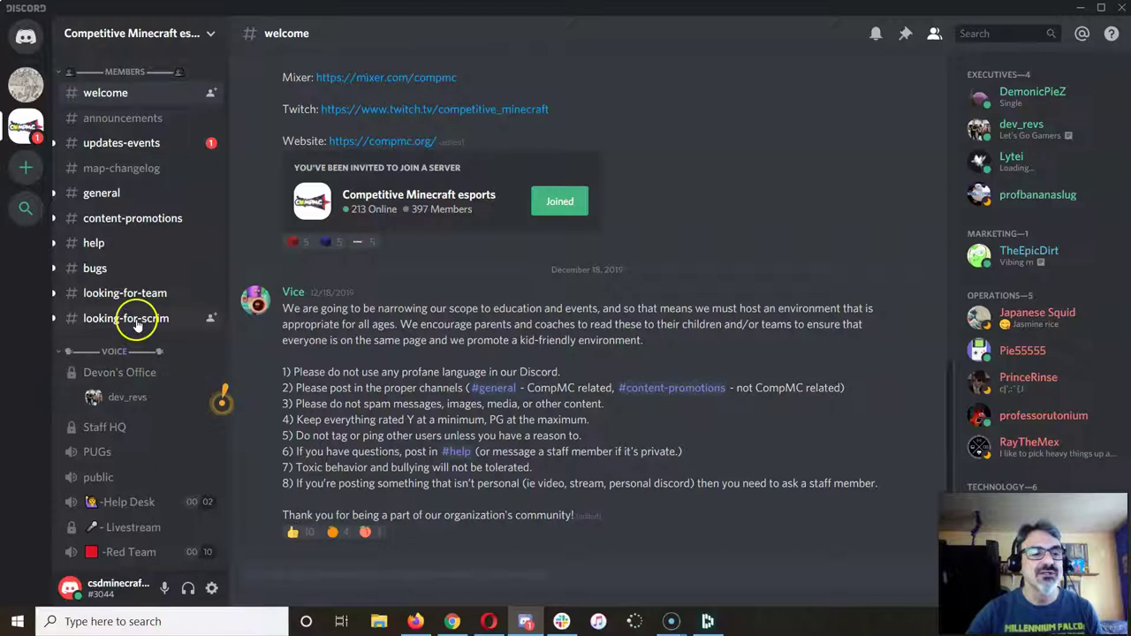
{"action": "left_click", "coordinate": [137, 323]}
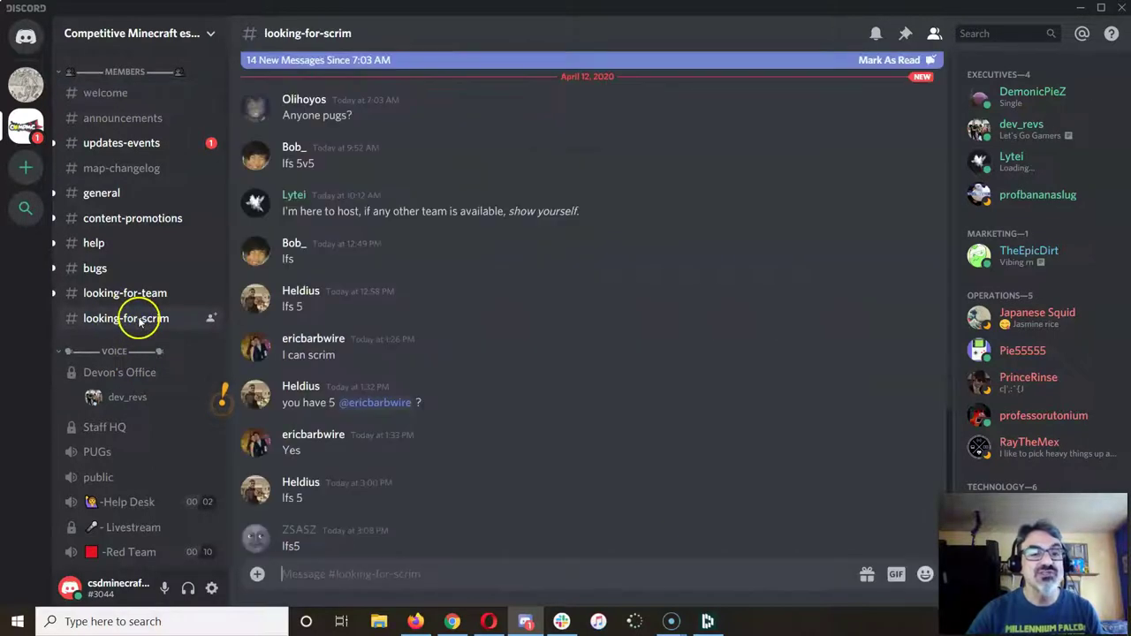
{"action": "scroll", "coordinate": [382, 325], "scroll_direction": "down", "scroll_amount": 3}
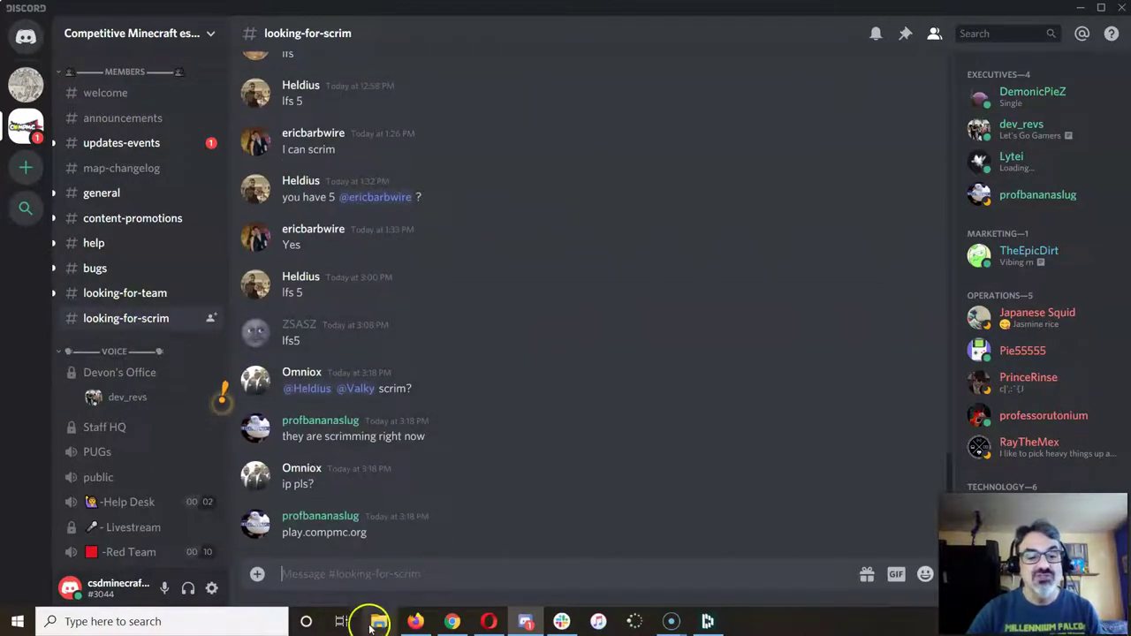
Select the play.compmc.org server address, then move to #updates-events.
{"action": "left_click", "coordinate": [379, 579]}
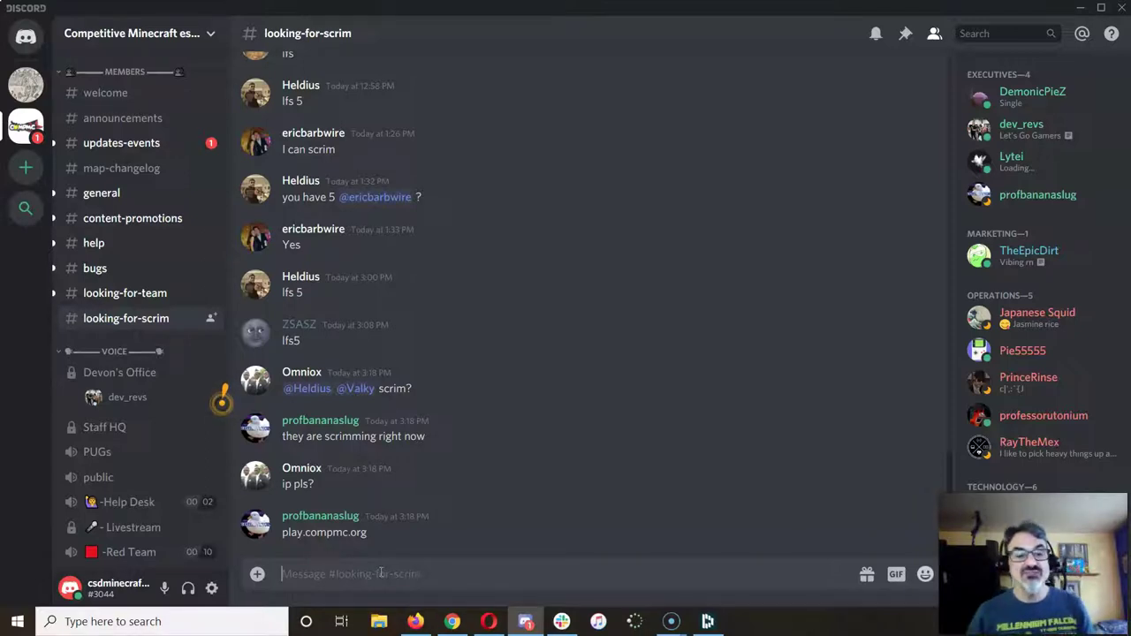
{"action": "left_click_drag", "start_coordinate": [291, 532], "coordinate": [386, 541]}
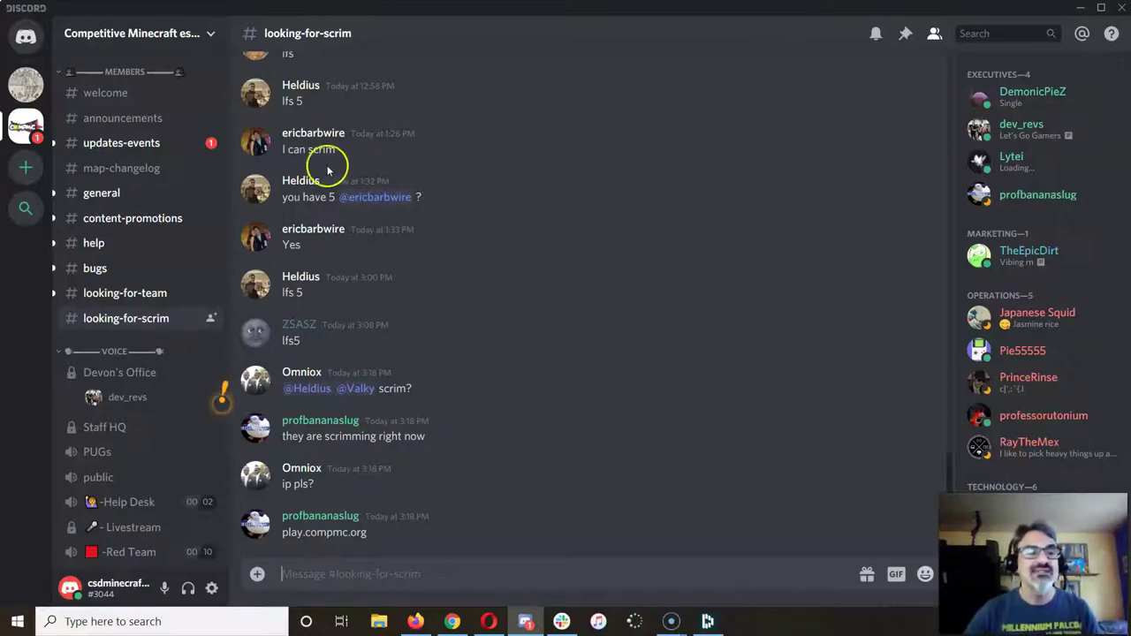
{"action": "left_click", "coordinate": [126, 147]}
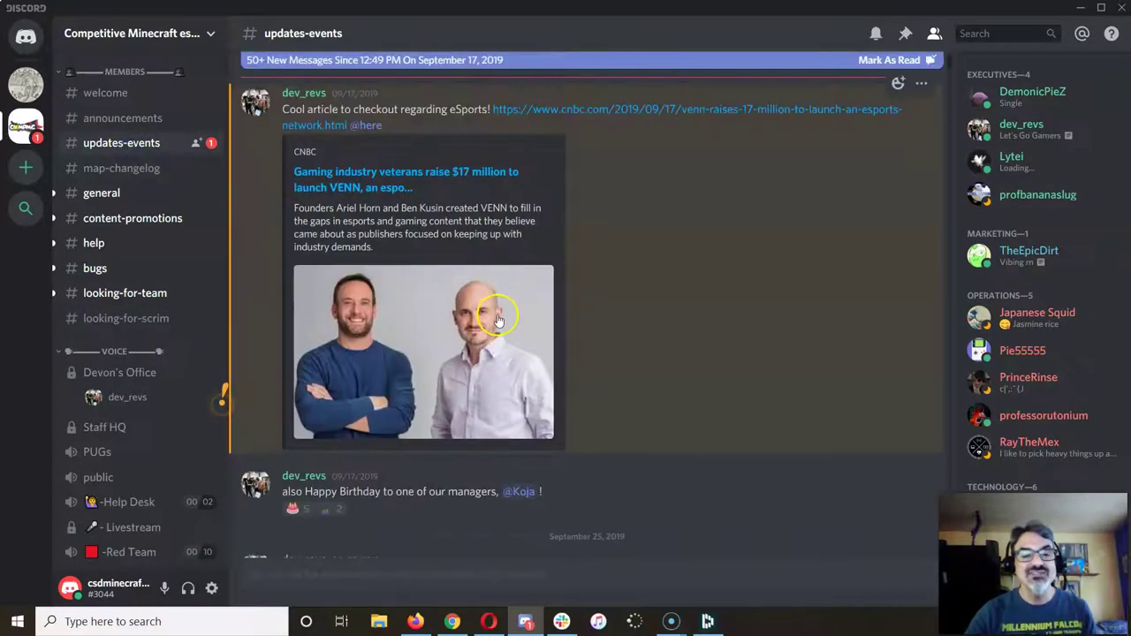
{"action": "scroll", "coordinate": [498, 319], "scroll_direction": "down", "scroll_amount": 10}
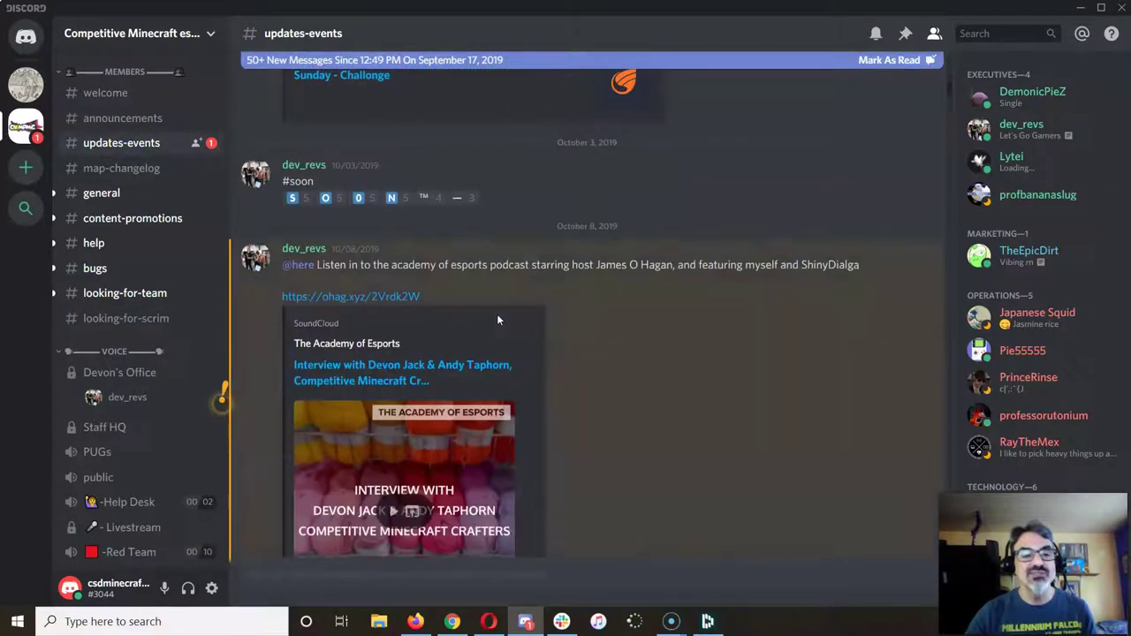
{"action": "scroll", "coordinate": [497, 320], "scroll_direction": "down", "scroll_amount": 15}
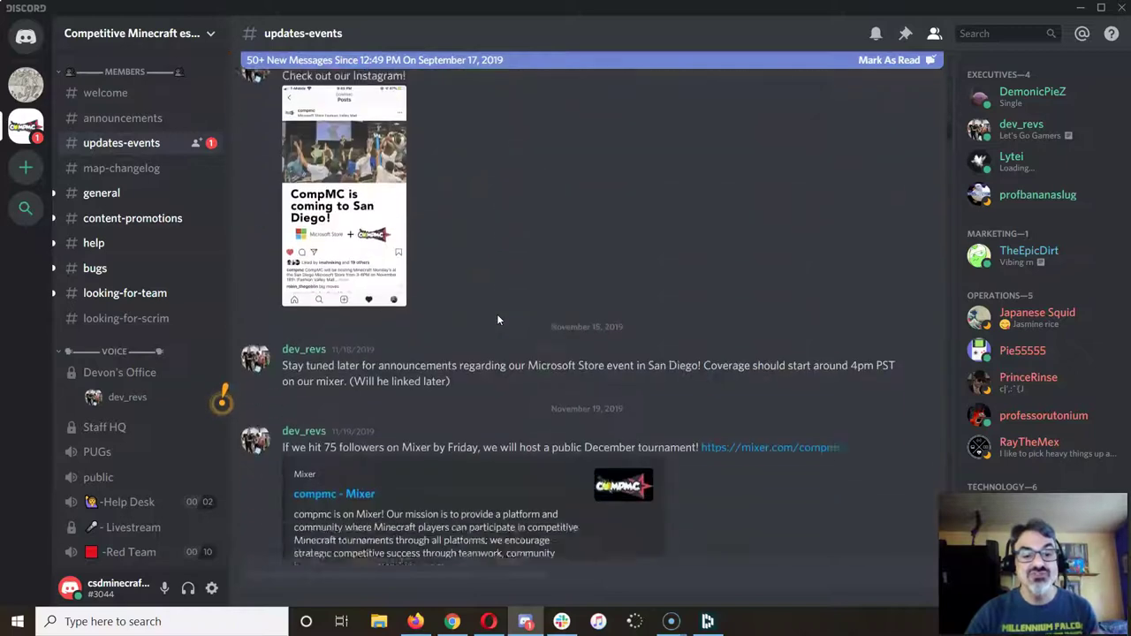
{"action": "scroll", "coordinate": [498, 320], "scroll_direction": "down", "scroll_amount": 15}
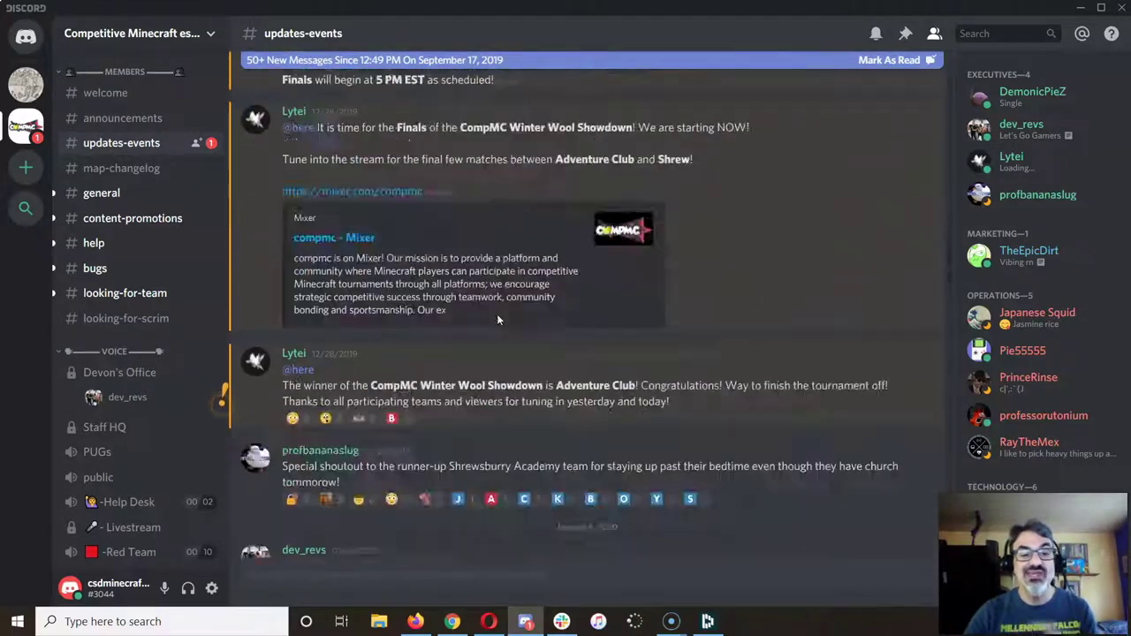
{"action": "scroll", "coordinate": [498, 318], "scroll_direction": "down", "scroll_amount": 15}
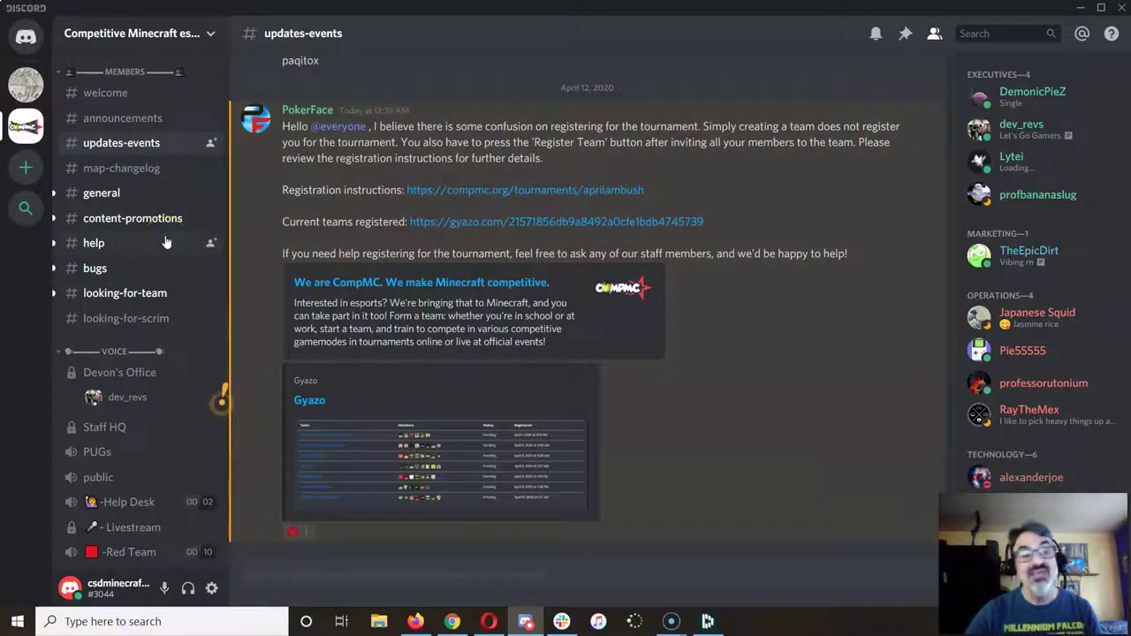
Go back to the #welcome channel showing the server's rules post.
{"action": "left_click", "coordinate": [118, 92]}
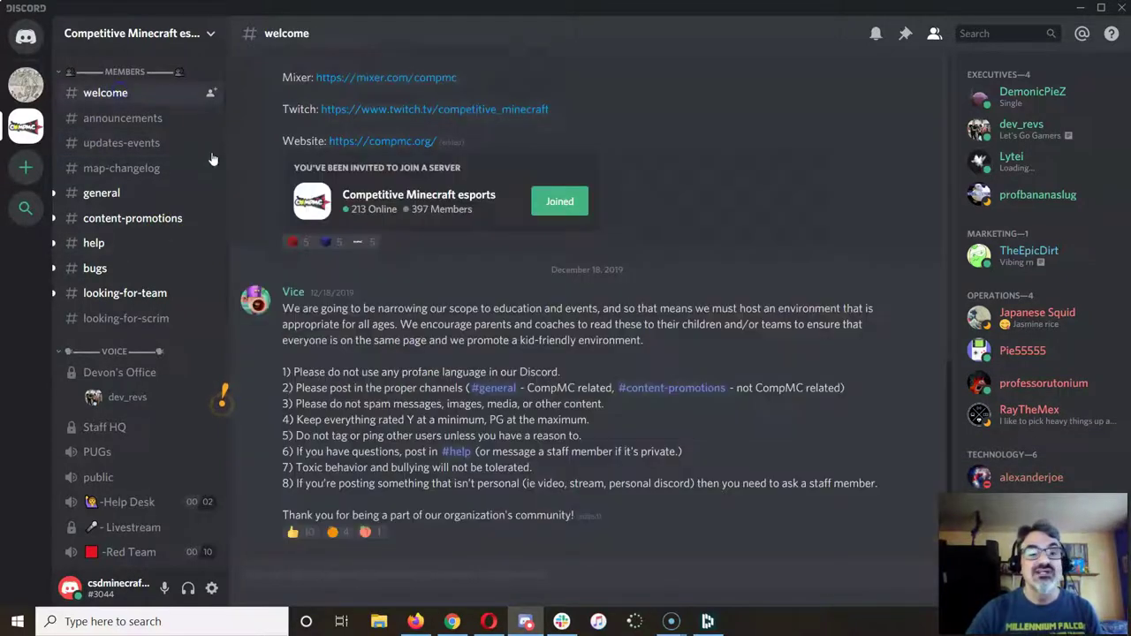
{"action": "scroll", "coordinate": [293, 460], "scroll_direction": "up", "scroll_amount": 1}
{"action": "scroll", "coordinate": [293, 424], "scroll_direction": "down", "scroll_amount": 1}
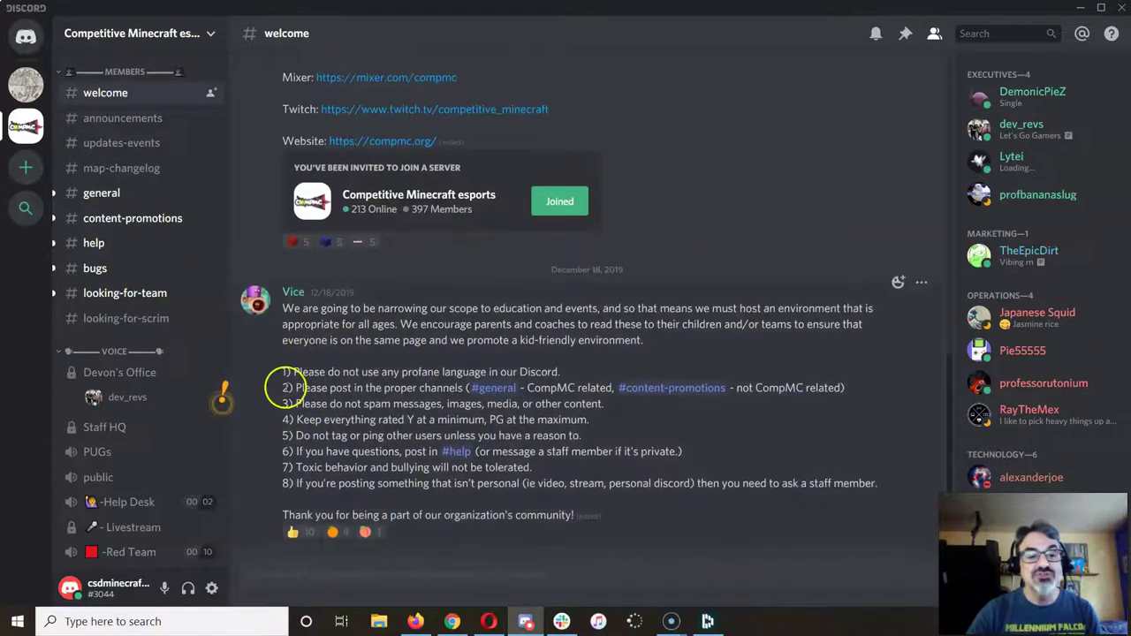
Highlight the eight numbered server rules through the thank-you line, then clear the selection.
{"action": "left_click_drag", "start_coordinate": [280, 375], "coordinate": [695, 518]}
{"action": "left_click", "coordinate": [697, 520]}
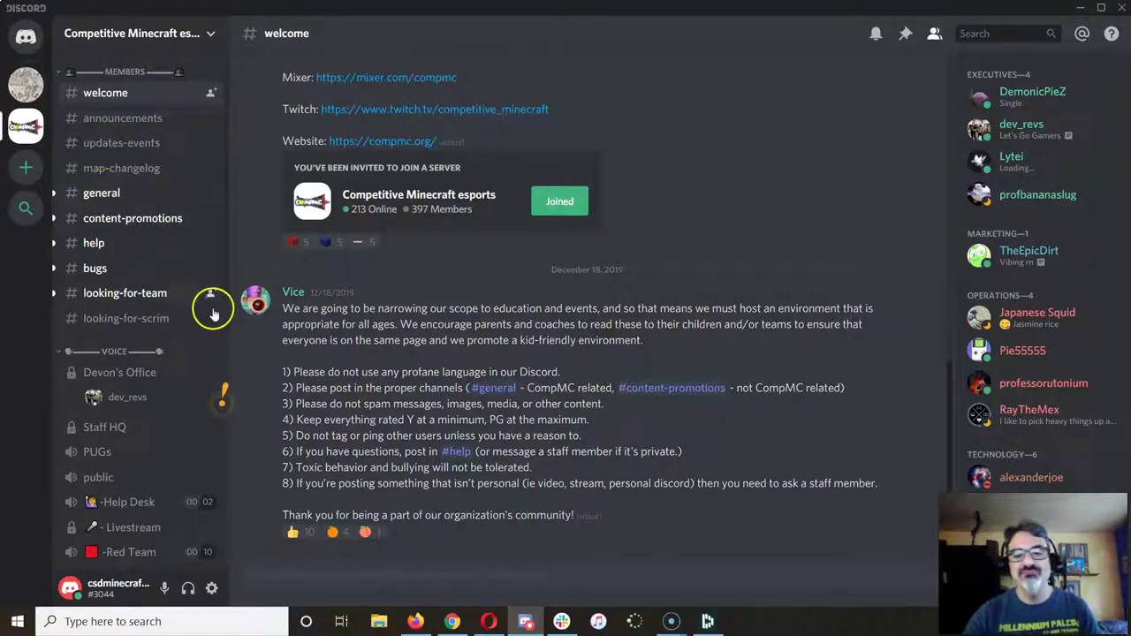
{"action": "left_click_drag", "start_coordinate": [279, 375], "coordinate": [576, 514]}
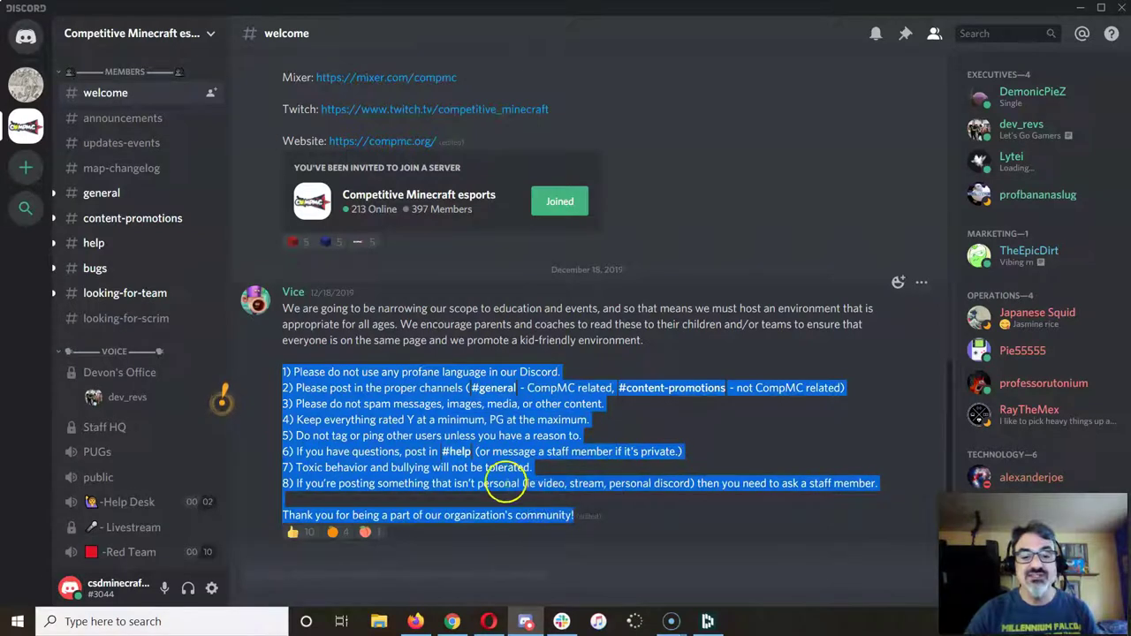
{"action": "left_click", "coordinate": [510, 477]}
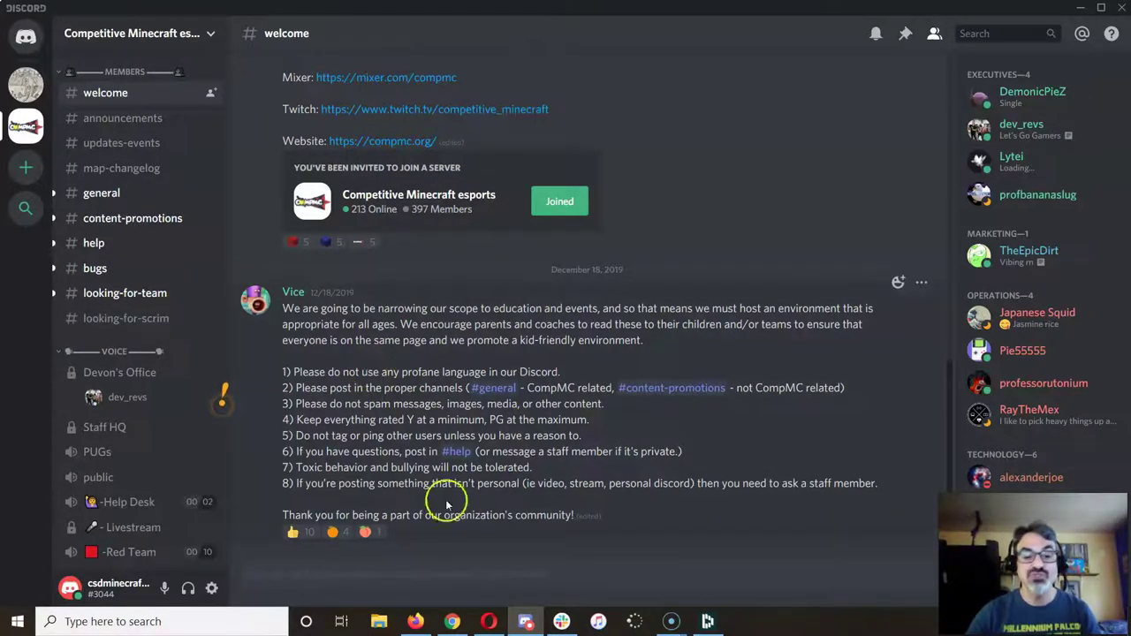
Return to Google Classroom and click into the April Ambush post's class comment box.
{"action": "left_click", "coordinate": [488, 620]}
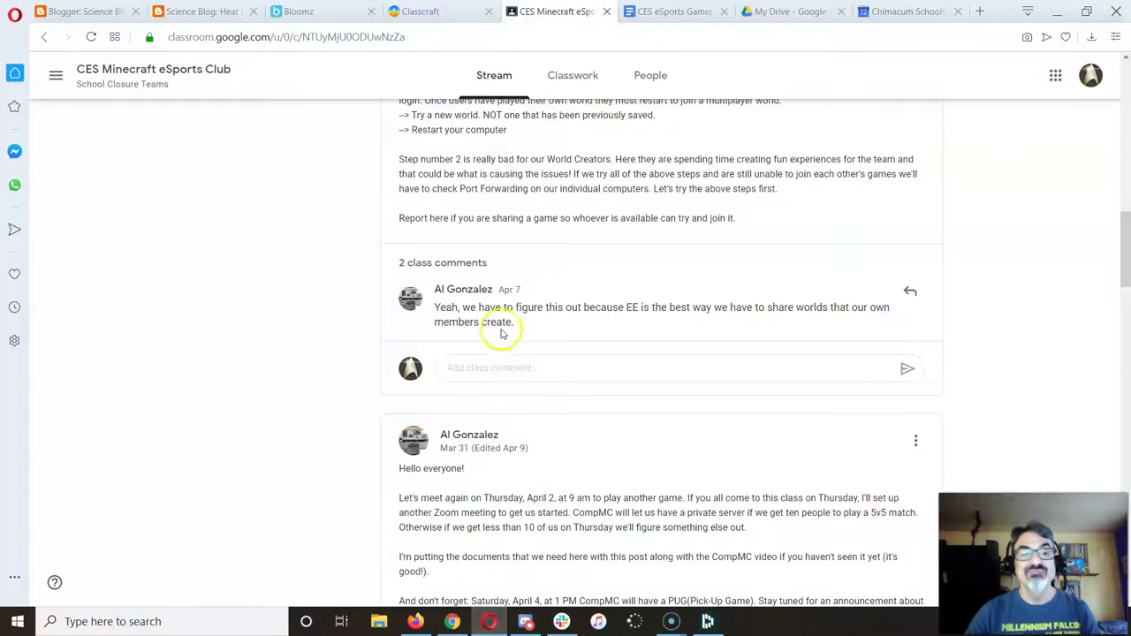
{"action": "scroll", "coordinate": [500, 334], "scroll_direction": "up", "scroll_amount": 15}
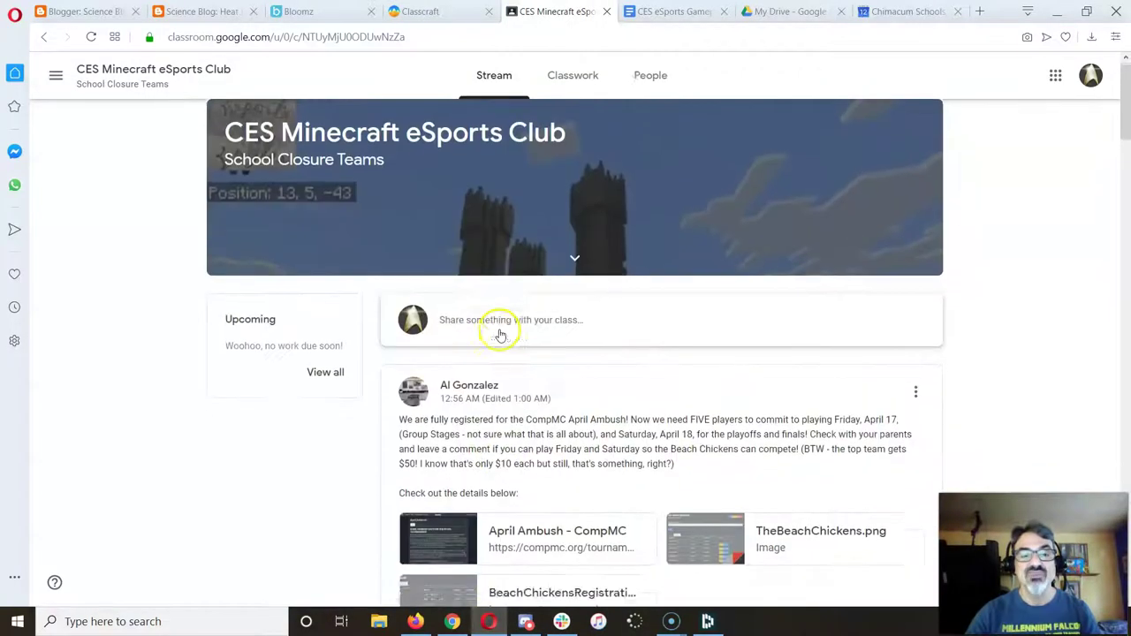
{"action": "scroll", "coordinate": [498, 330], "scroll_direction": "down", "scroll_amount": 3}
{"action": "left_click", "coordinate": [493, 470]}
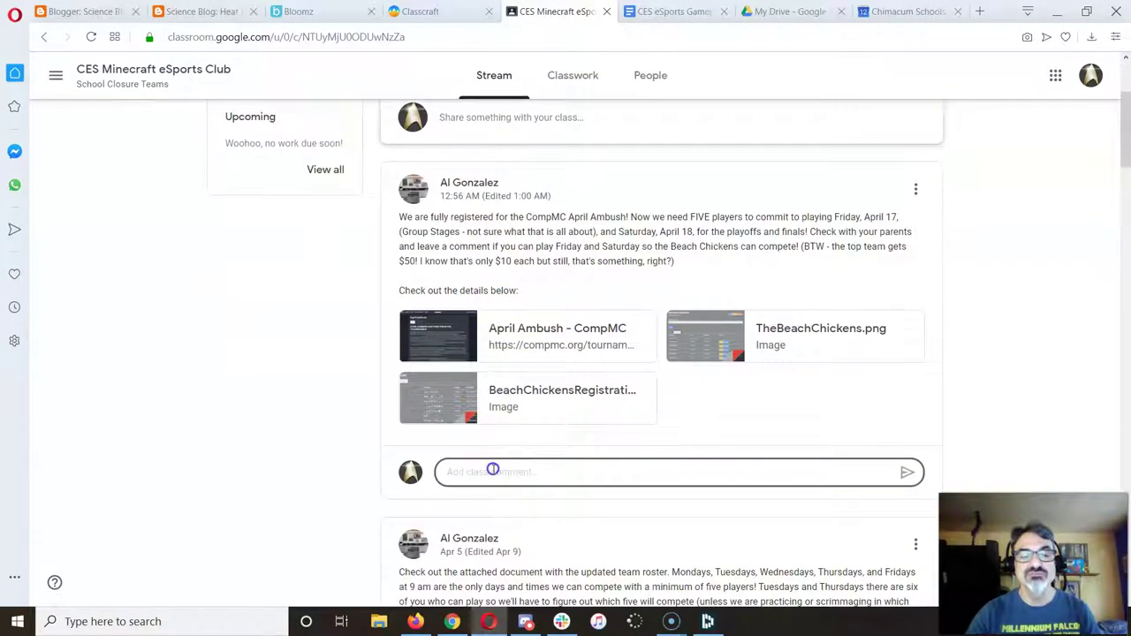
{"action": "left_click", "coordinate": [21, 616]}
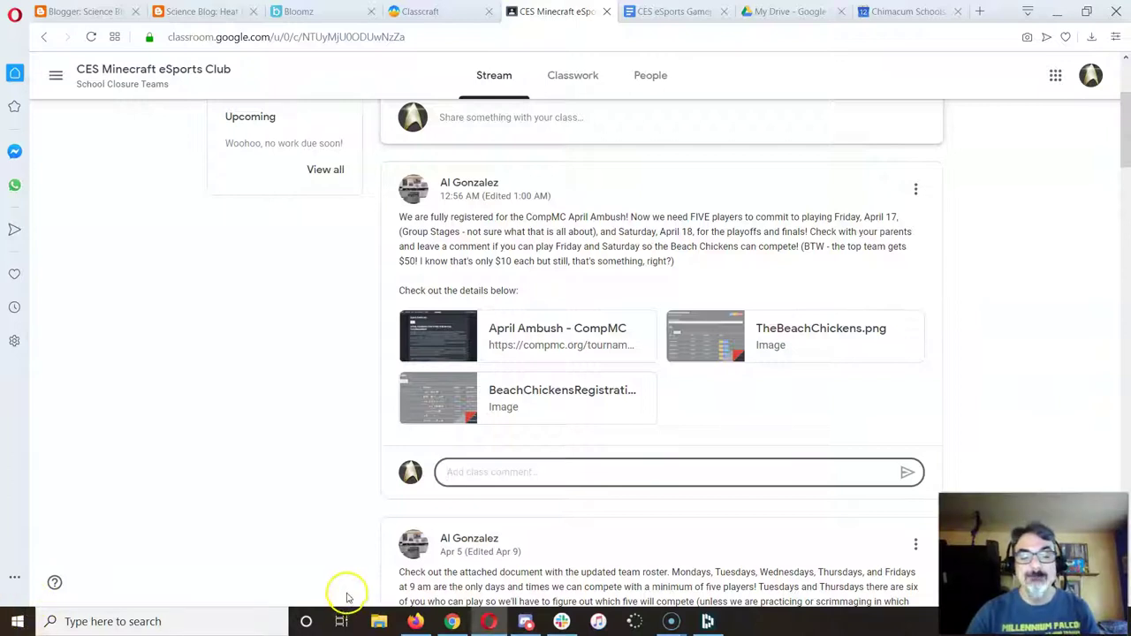
Switch to Discord and open the CompMC server's #looking-for-team channel.
{"action": "left_click", "coordinate": [526, 621]}
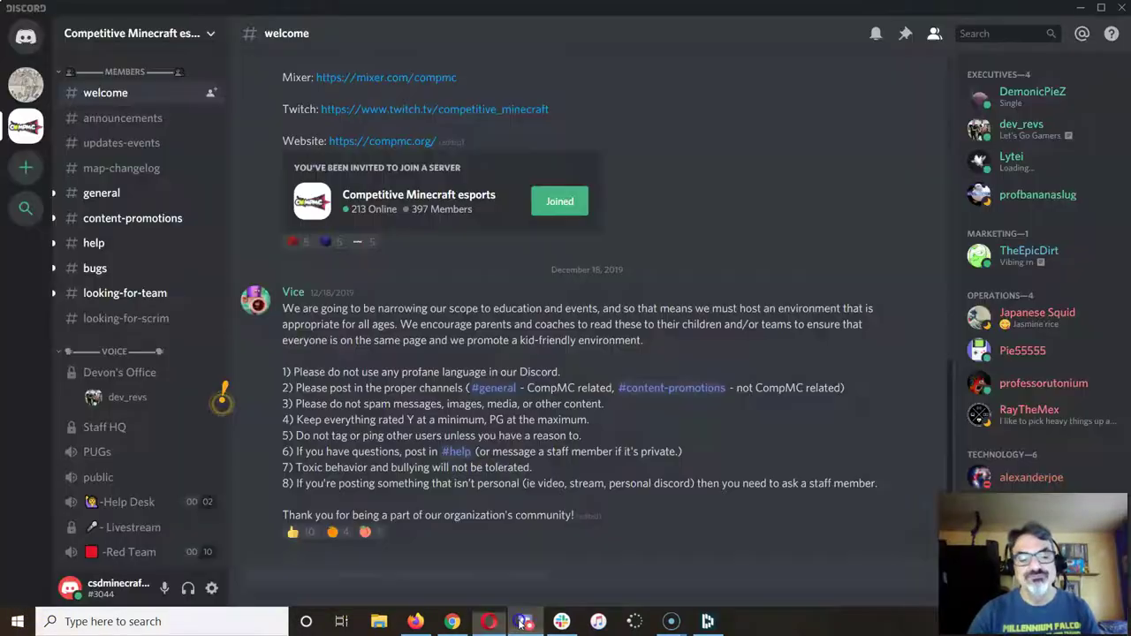
{"action": "left_click", "coordinate": [121, 292]}
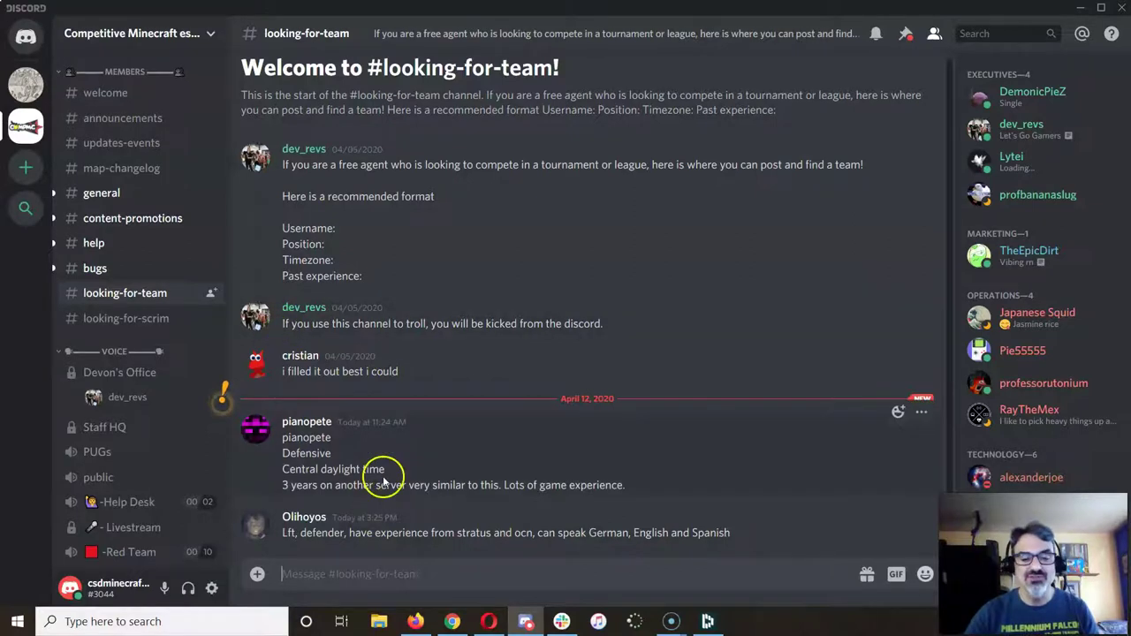
{"action": "mouse_move", "coordinate": [451, 621]}
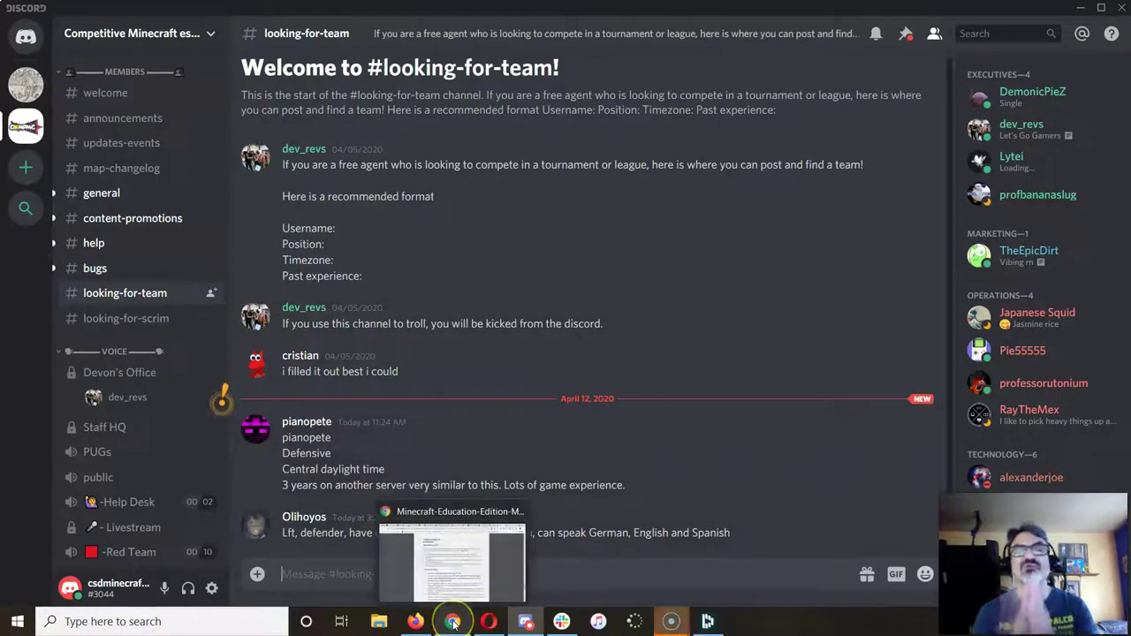